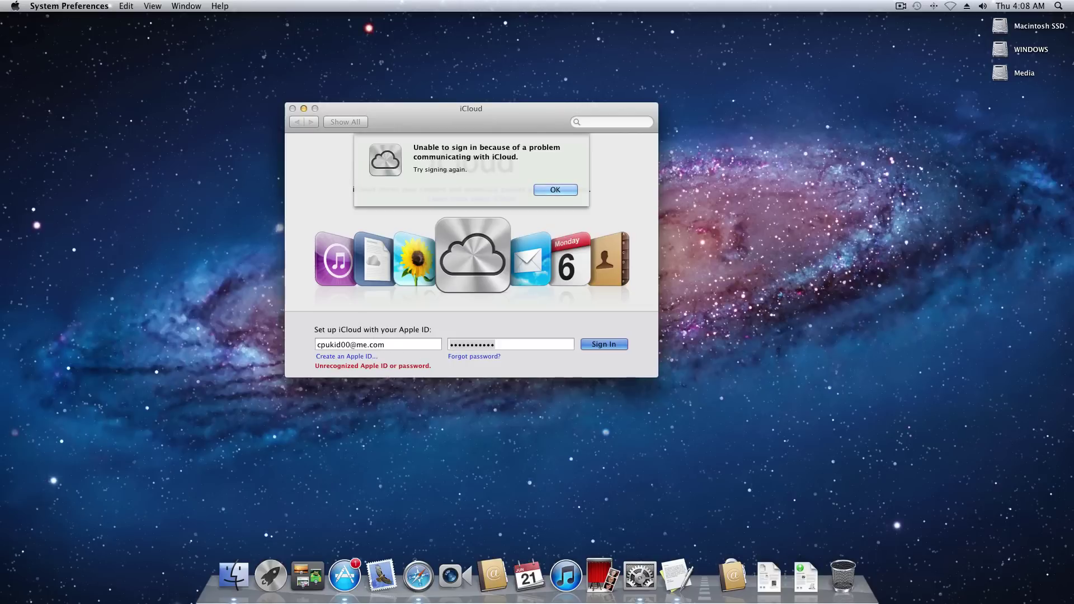
Switch to the App Store and move its sign-in window to the centre of the screen.
{"action": "key", "text": "super+Tab"}
{"action": "left_click_drag", "start_coordinate": [168, 63], "coordinate": [657, 41]}
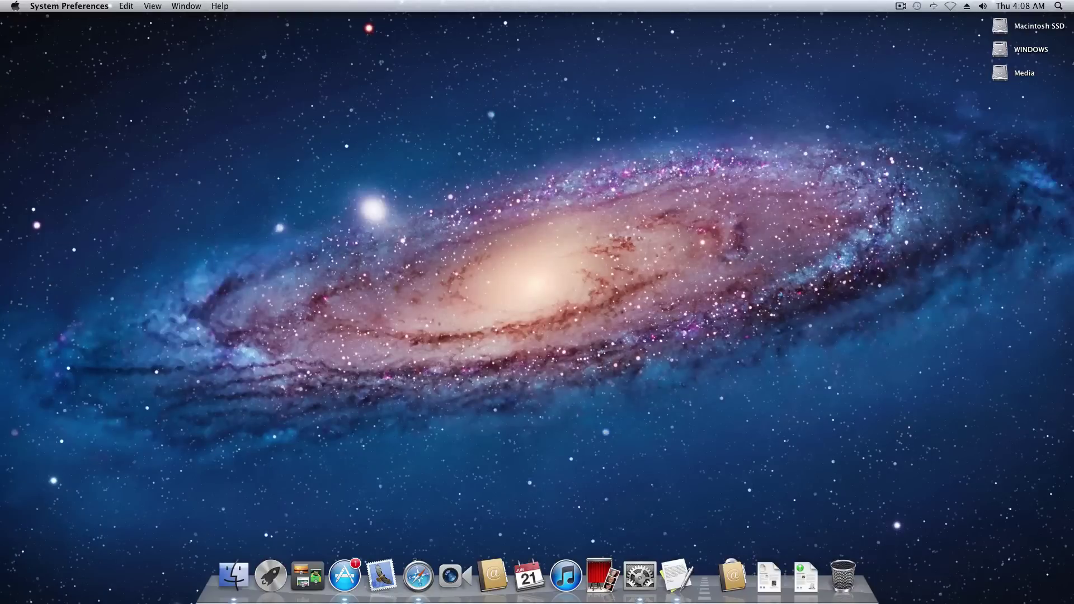
Bring Finder forward, then select and deselect the iCloud Fix folder on the desktop.
{"action": "left_click", "coordinate": [633, 217]}
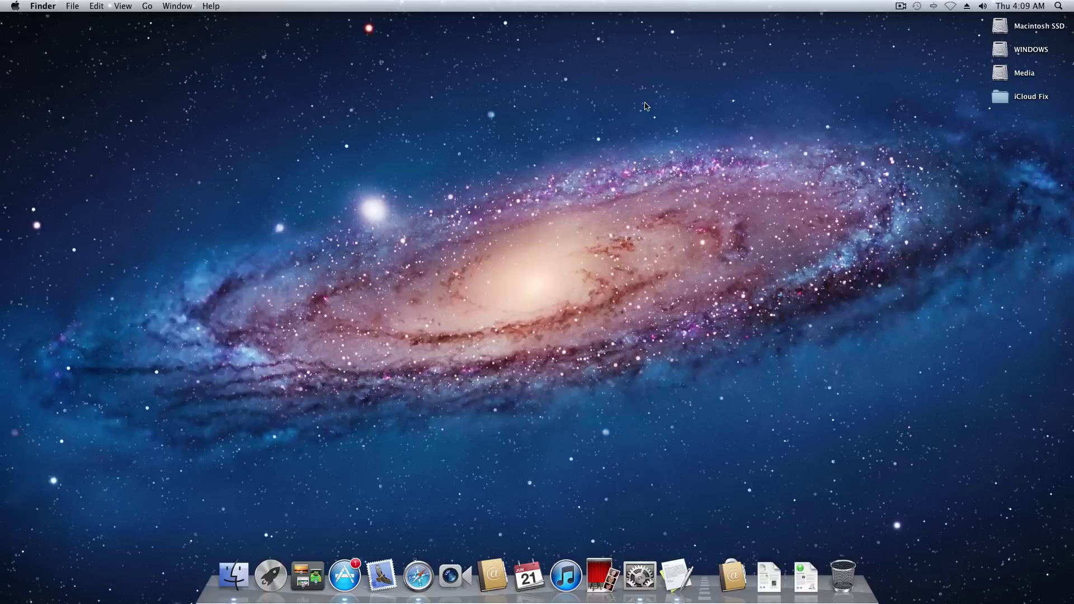
{"action": "left_click", "coordinate": [1037, 101]}
{"action": "left_click", "coordinate": [816, 119]}
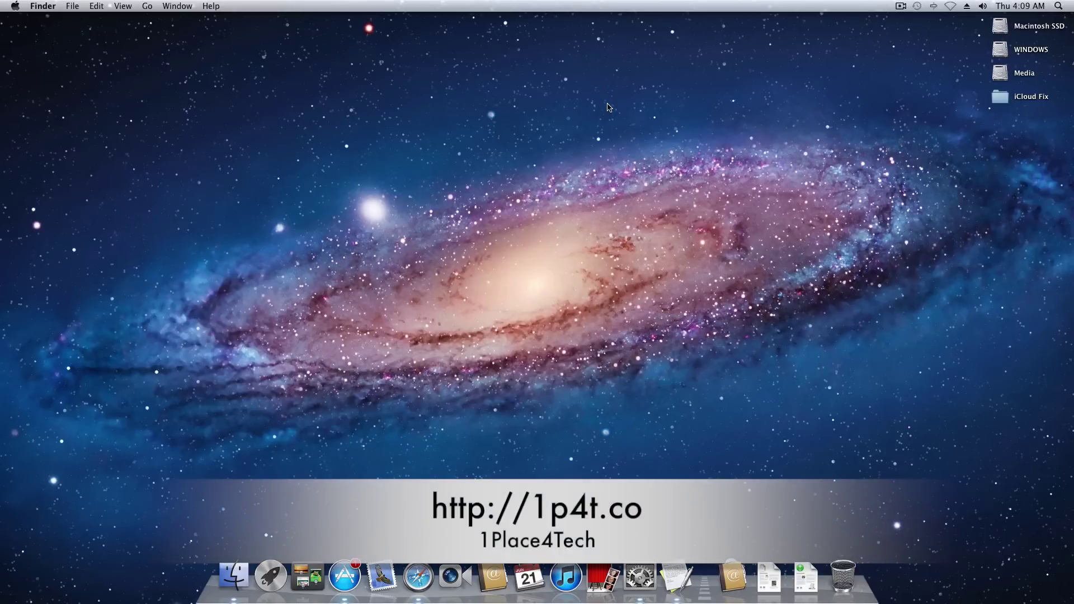
Open the iCloud Fix folder and position its window near the centre.
{"action": "double_click", "coordinate": [1031, 100]}
{"action": "mouse_move", "coordinate": [567, 117]}
{"action": "left_mouse_down"}
{"action": "mouse_move", "coordinate": [518, 110]}
{"action": "mouse_move", "coordinate": [571, 115]}
{"action": "left_mouse_up"}
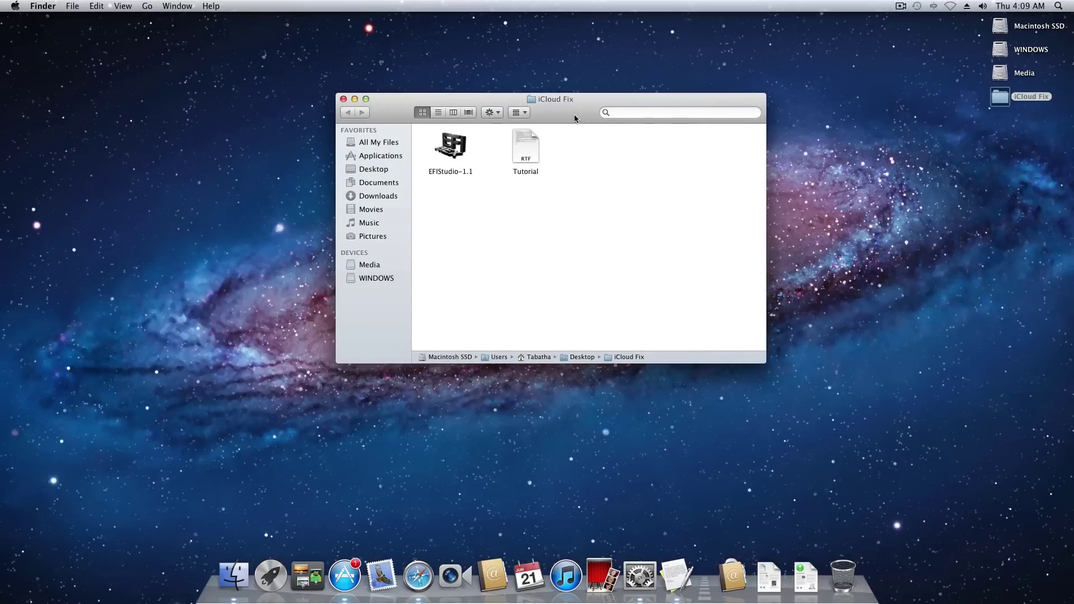
{"action": "left_click_drag", "start_coordinate": [574, 114], "coordinate": [563, 109]}
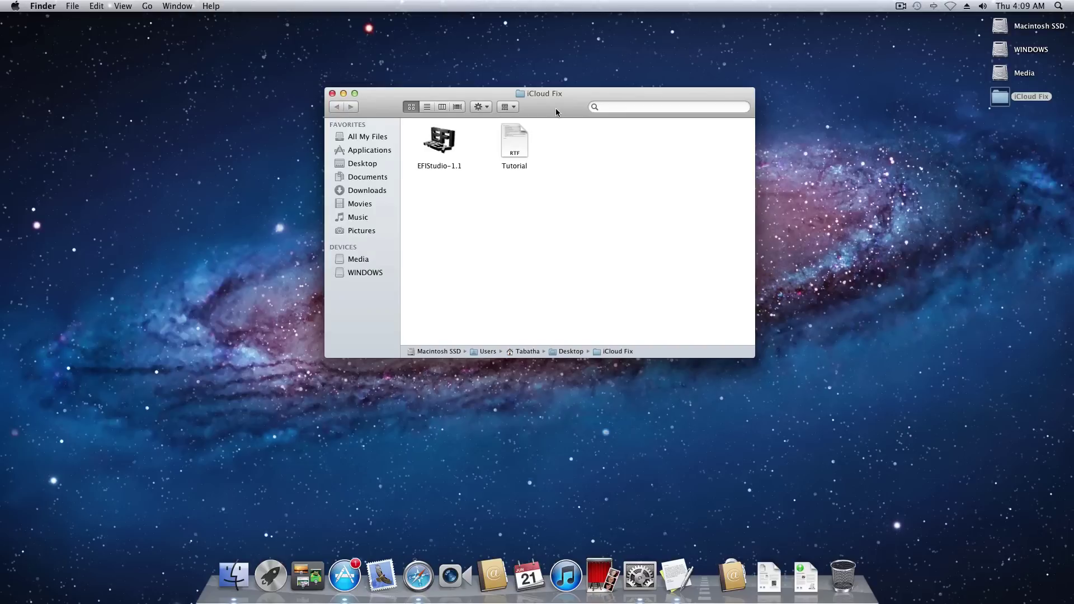
{"action": "left_click", "coordinate": [912, 193]}
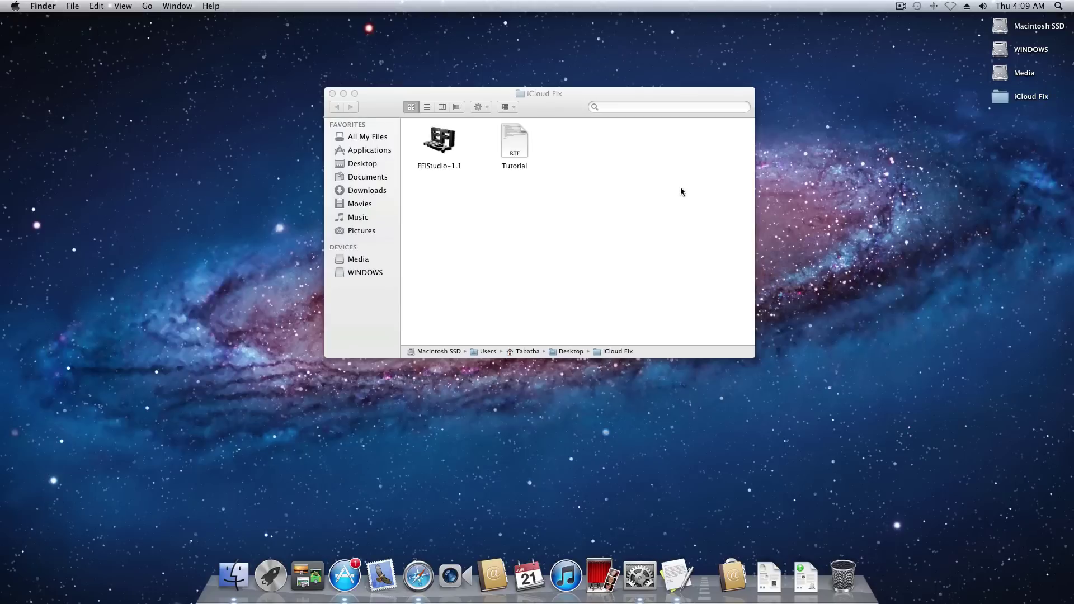
{"action": "left_click", "coordinate": [674, 190]}
Inspect the EFIStudio-1.1 and Tutorial files, then minimize the iCloud Fix window.
{"action": "left_click_drag", "start_coordinate": [639, 175], "coordinate": [400, 151]}
{"action": "left_click", "coordinate": [502, 207]}
{"action": "left_click", "coordinate": [518, 138]}
{"action": "left_click", "coordinate": [563, 139]}
{"action": "left_click_drag", "start_coordinate": [554, 108], "coordinate": [564, 103]}
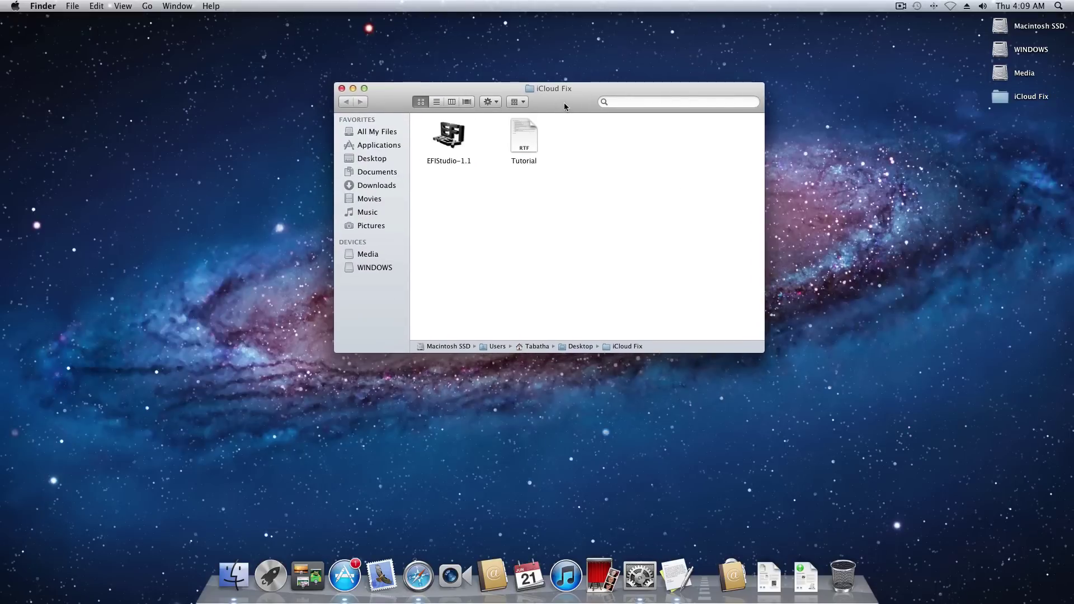
{"action": "left_click", "coordinate": [449, 141]}
{"action": "left_click", "coordinate": [468, 197]}
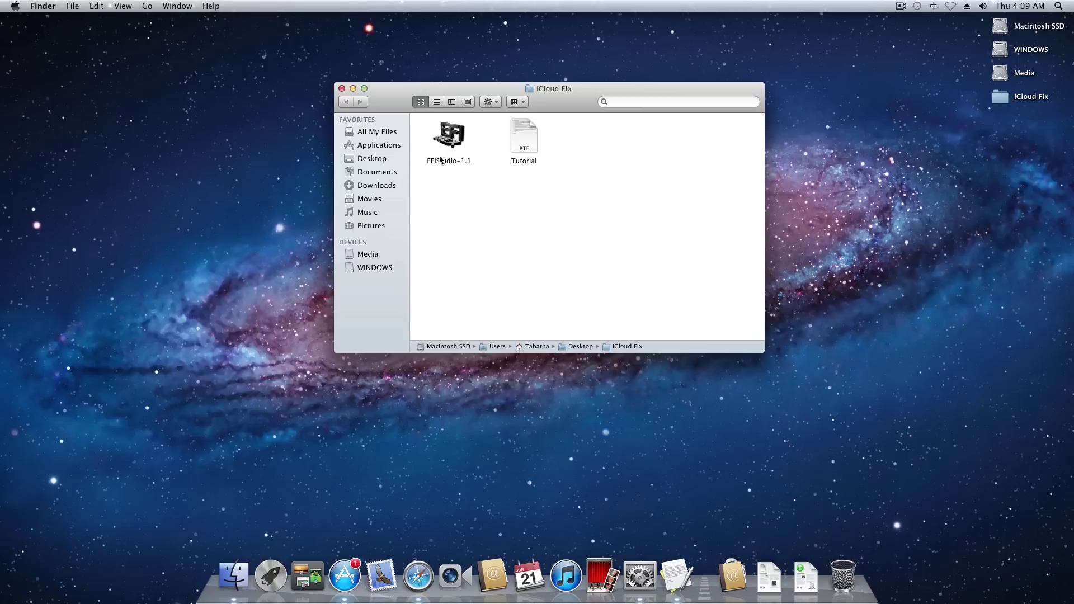
{"action": "left_click", "coordinate": [355, 89]}
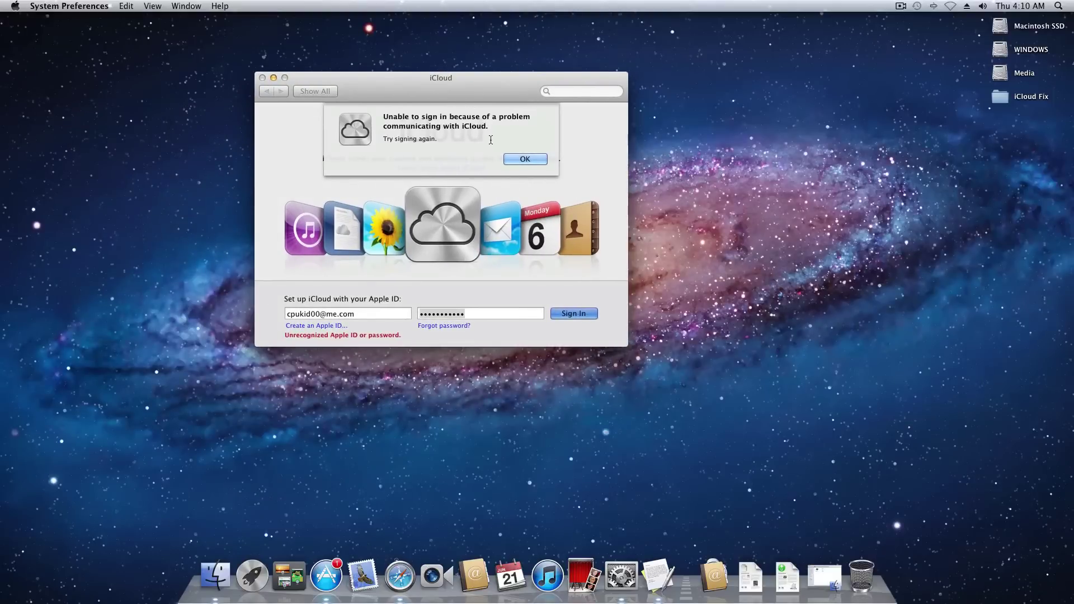
Dismiss the iCloud sign-in error and go to the Network preferences.
{"action": "left_click", "coordinate": [513, 159]}
{"action": "left_click", "coordinate": [314, 91]}
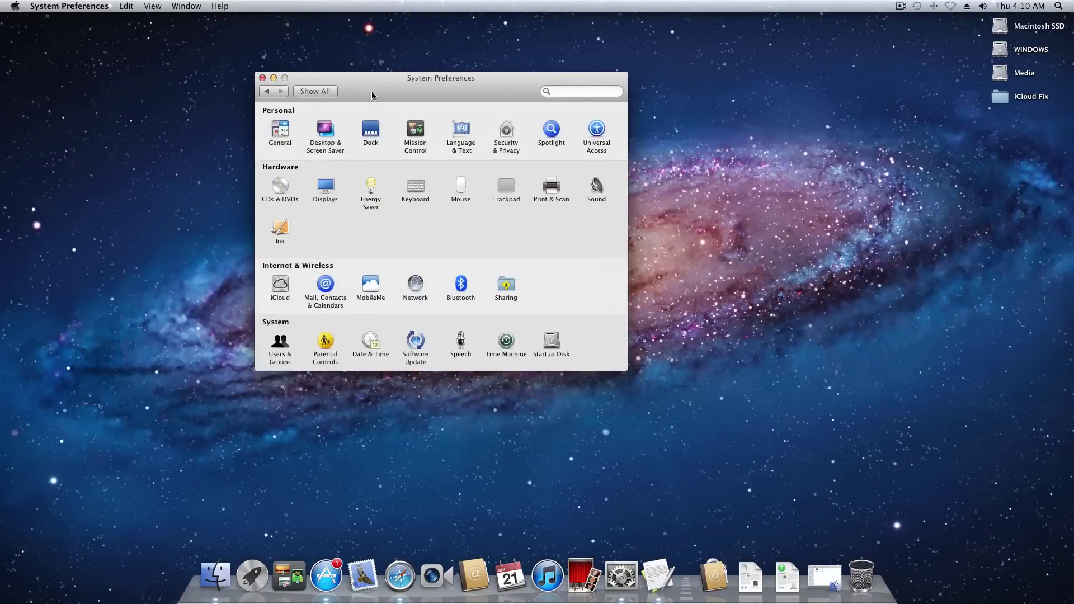
{"action": "left_click_drag", "start_coordinate": [372, 95], "coordinate": [424, 94]}
{"action": "left_click", "coordinate": [467, 283]}
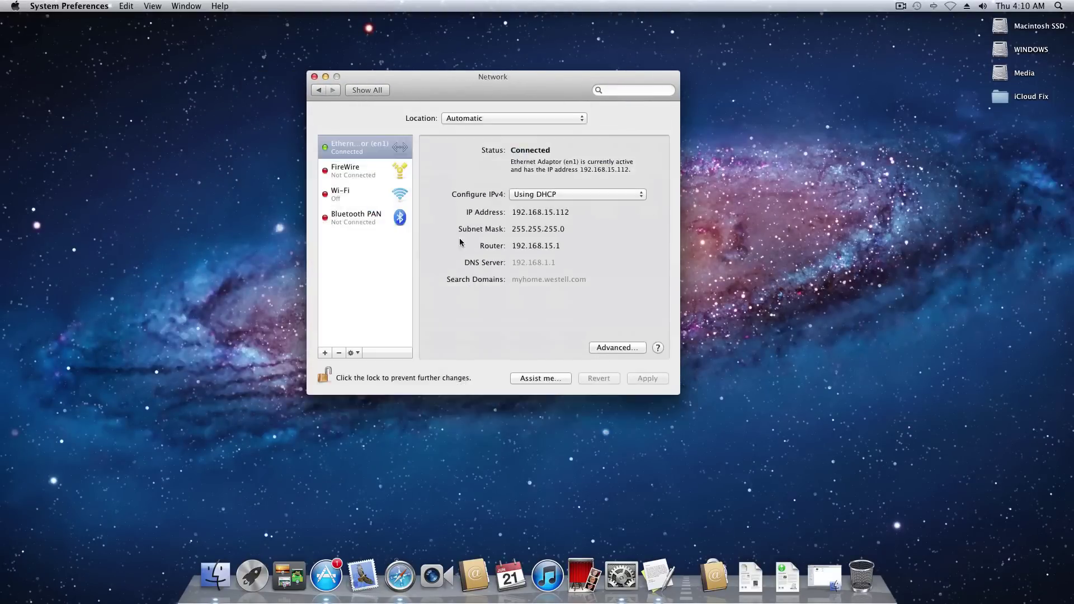
Delete the Ethernet service, apply the change, and minimize the Network window.
{"action": "left_click", "coordinate": [369, 149]}
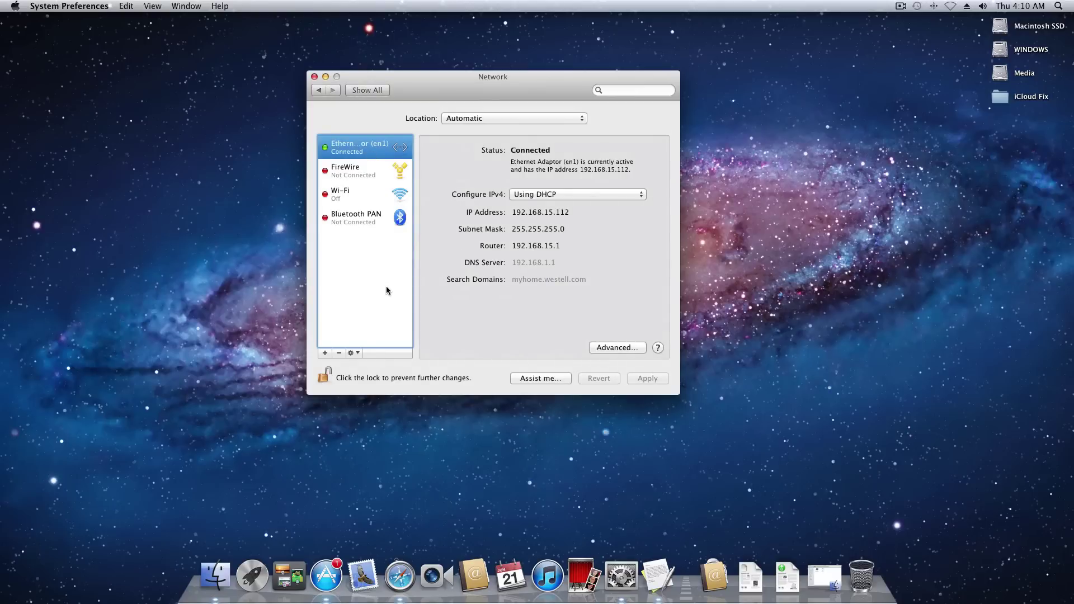
{"action": "left_click", "coordinate": [348, 199]}
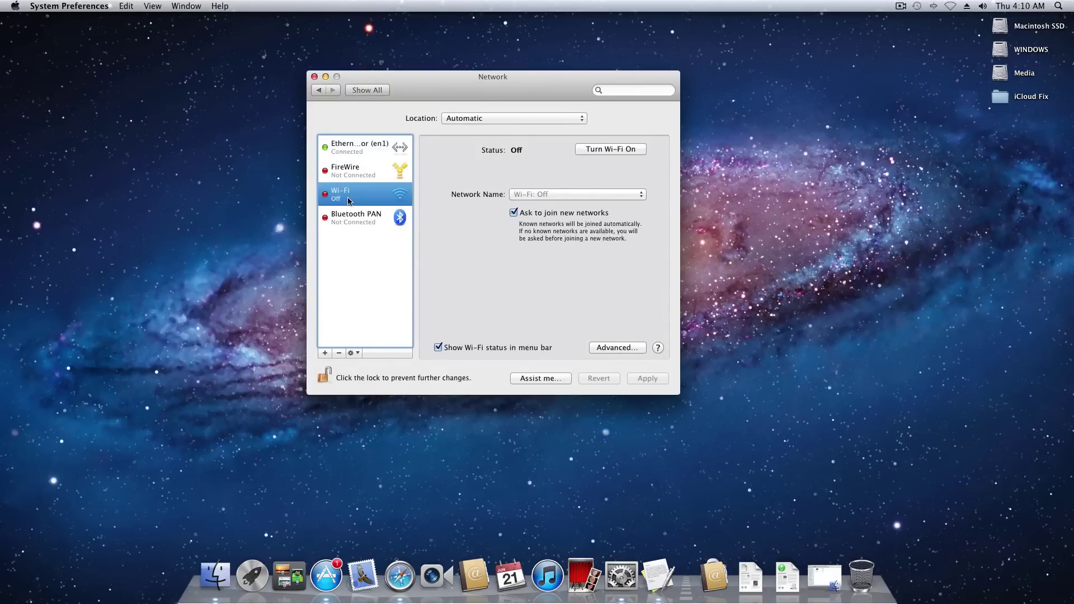
{"action": "left_click", "coordinate": [395, 148]}
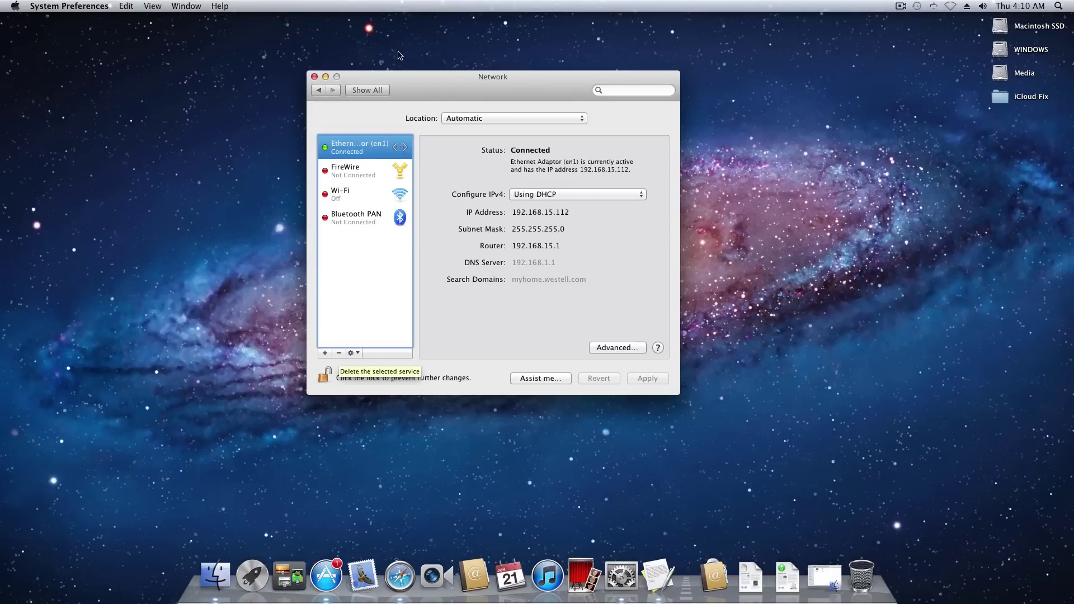
{"action": "left_click", "coordinate": [339, 356]}
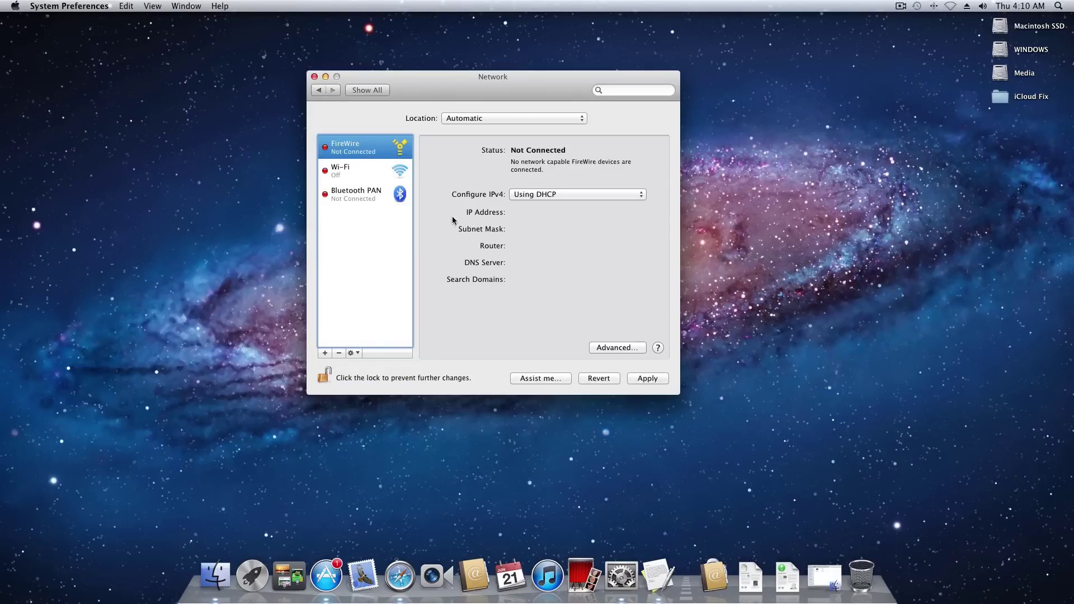
{"action": "left_click", "coordinate": [638, 379]}
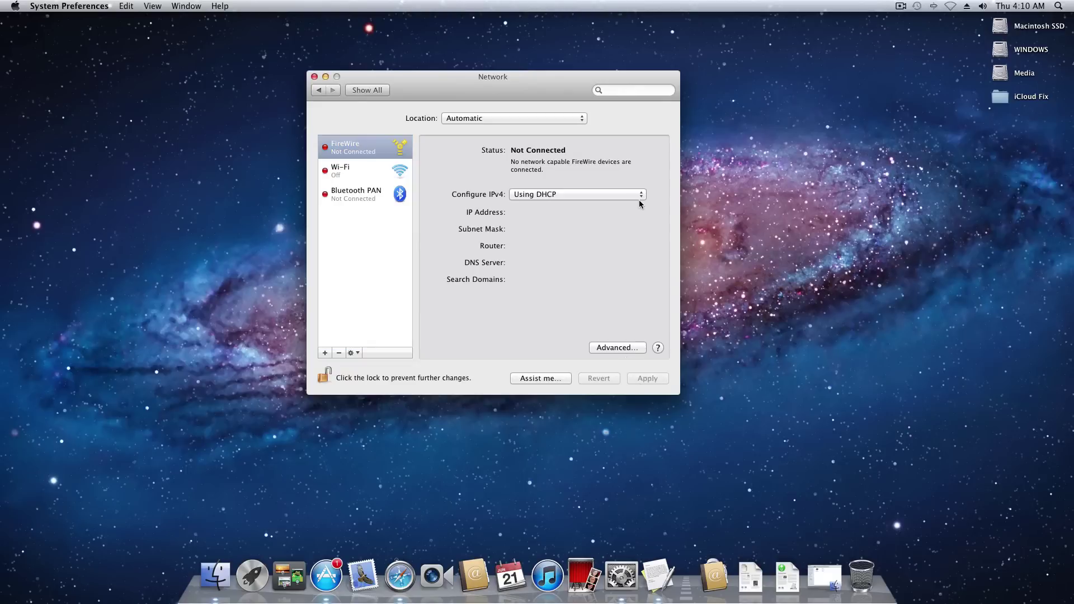
{"action": "left_click", "coordinate": [325, 76]}
Navigate to Macintosh SSD > Library > Preferences > SystemConfiguration.
{"action": "left_click", "coordinate": [579, 67]}
{"action": "double_click", "coordinate": [1038, 29]}
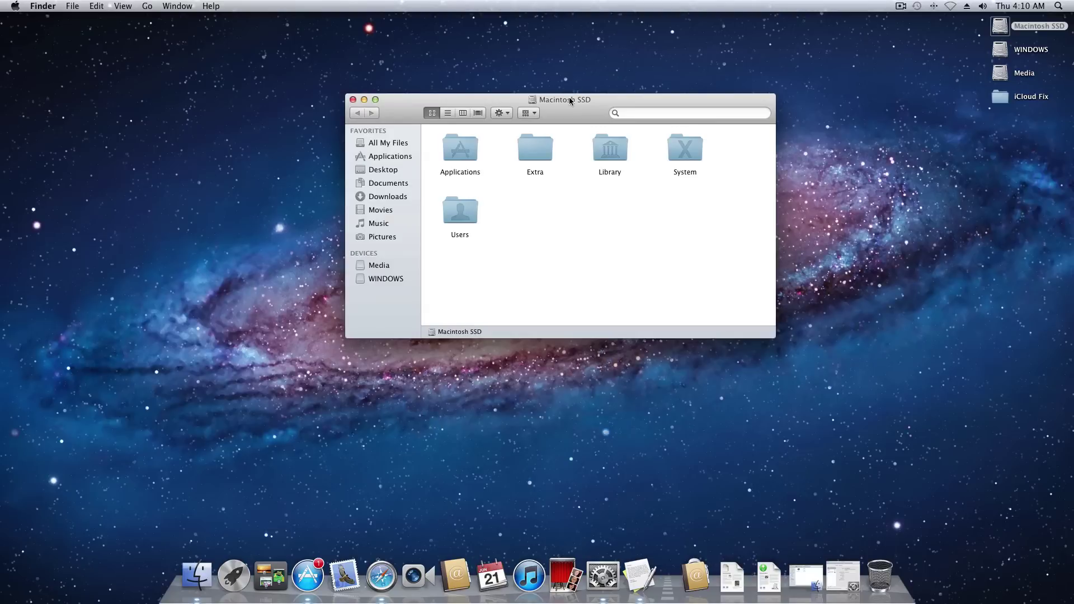
{"action": "double_click", "coordinate": [619, 146]}
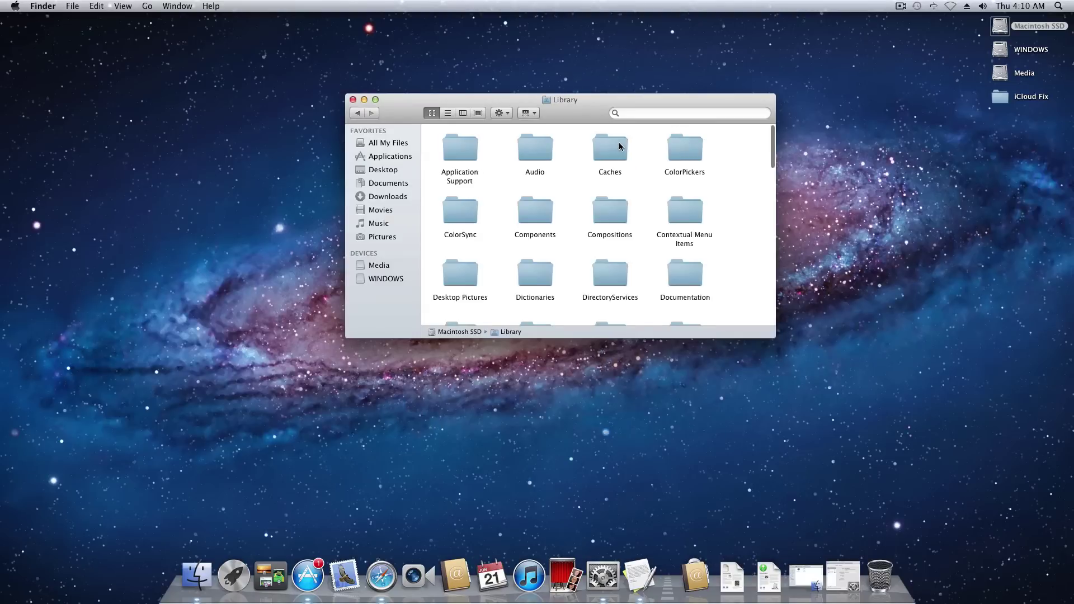
{"action": "key", "text": "p"}
{"action": "key", "text": "r"}
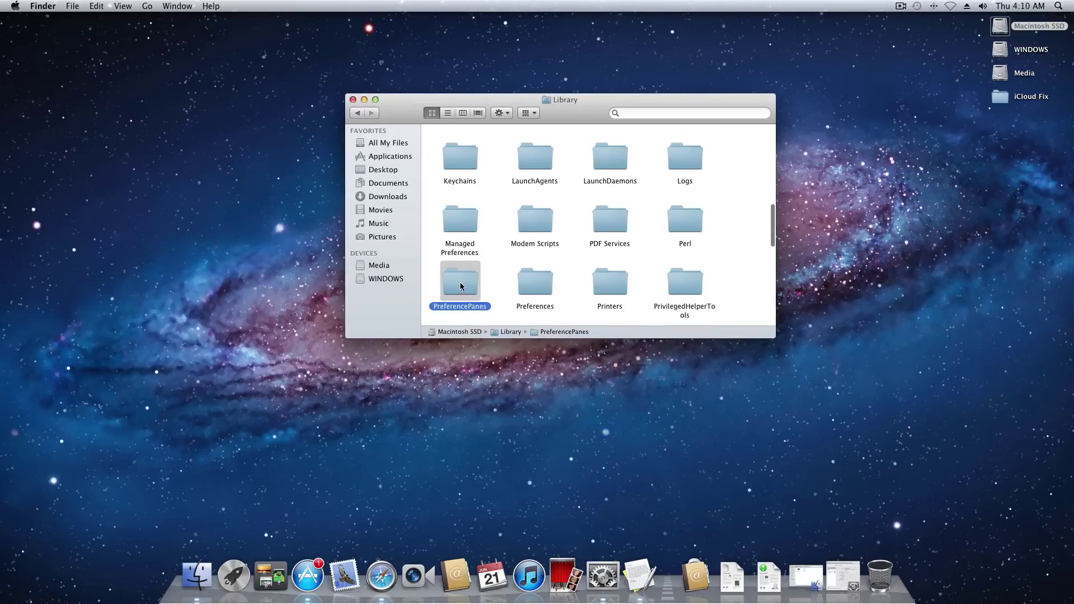
{"action": "left_click", "coordinate": [511, 286]}
{"action": "double_click", "coordinate": [538, 282]}
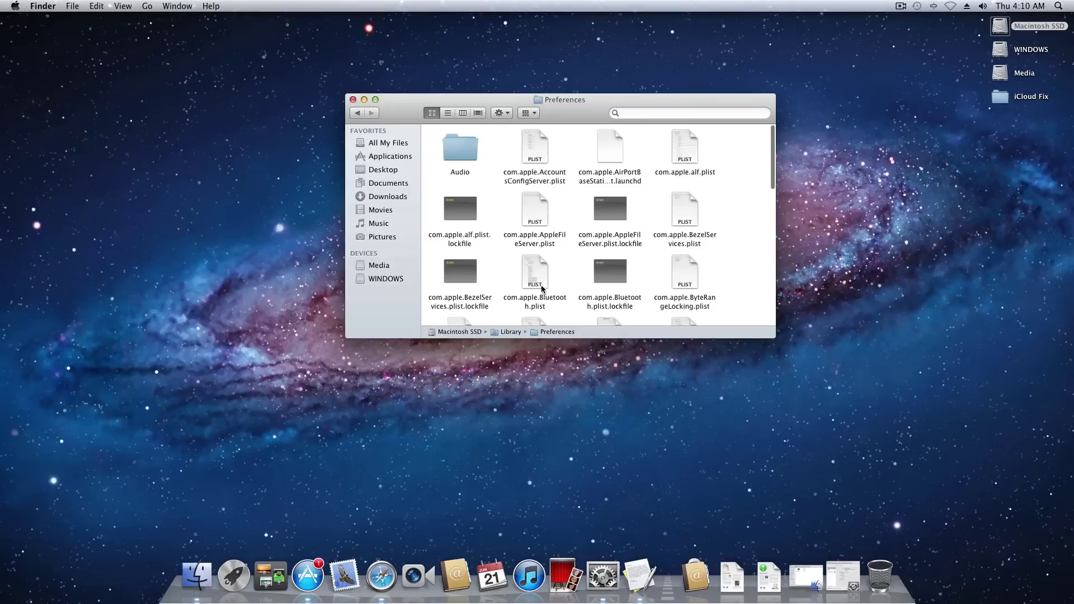
{"action": "scroll", "coordinate": [543, 270], "scroll_direction": "down", "scroll_amount": 10}
{"action": "double_click", "coordinate": [609, 288]}
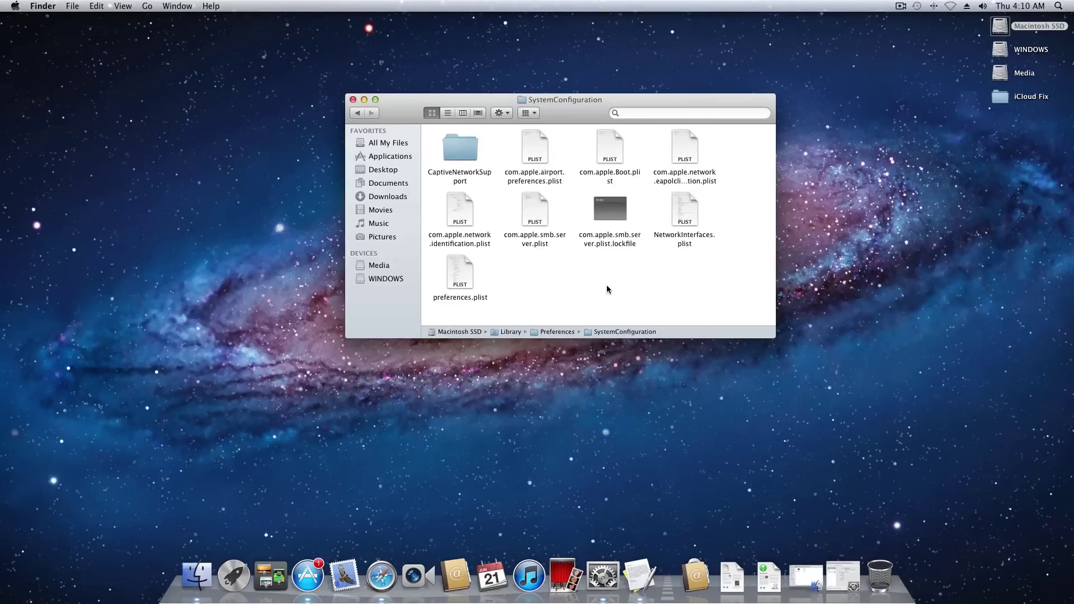
Move NetworkInterfaces.plist to the Trash and permanently empty the Trash.
{"action": "left_click", "coordinate": [677, 237]}
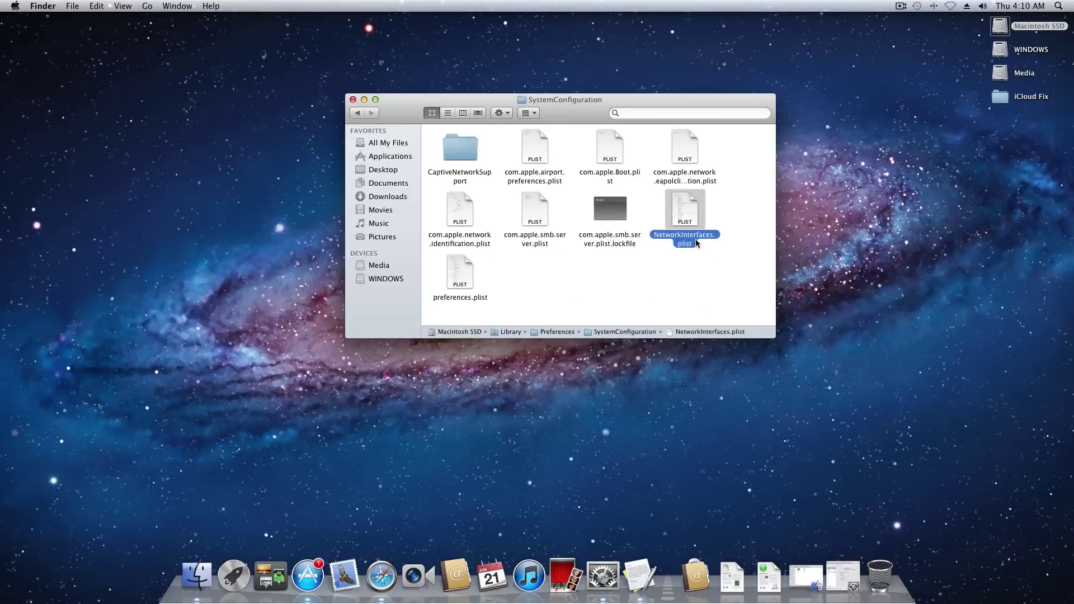
{"action": "key", "text": "super+BackSpace"}
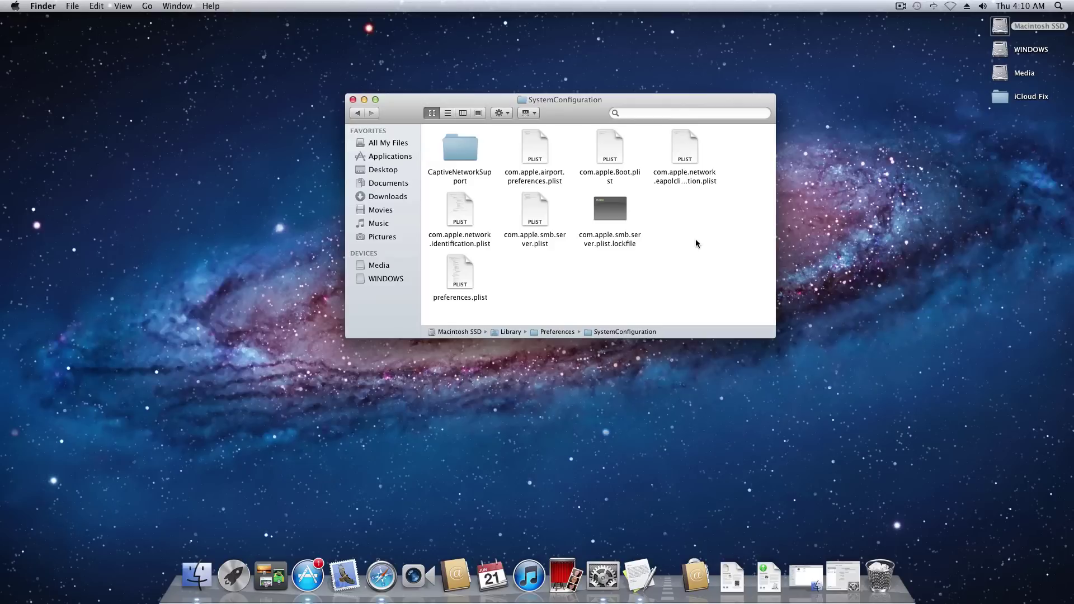
{"action": "key", "text": "shift+super+BackSpace"}
{"action": "key", "text": "Return"}
Close the SystemConfiguration window and launch EFIStudio-1.1 from the iCloud Fix folder.
{"action": "left_click", "coordinate": [353, 99]}
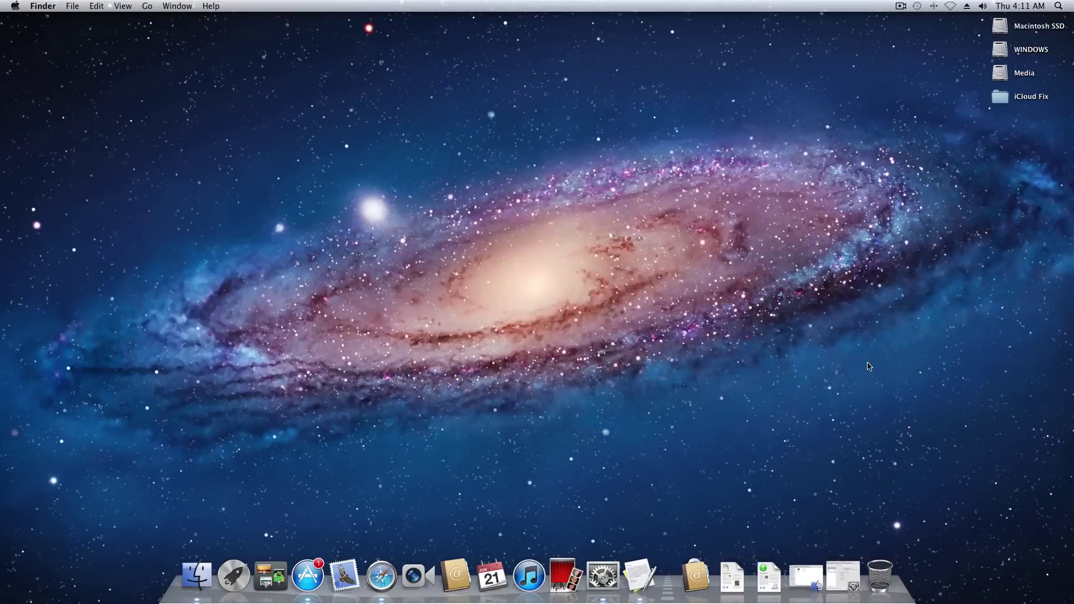
{"action": "left_click", "coordinate": [806, 576]}
{"action": "left_click", "coordinate": [452, 137]}
{"action": "double_click", "coordinate": [452, 137]}
{"action": "left_click_drag", "start_coordinate": [203, 28], "coordinate": [589, 107]}
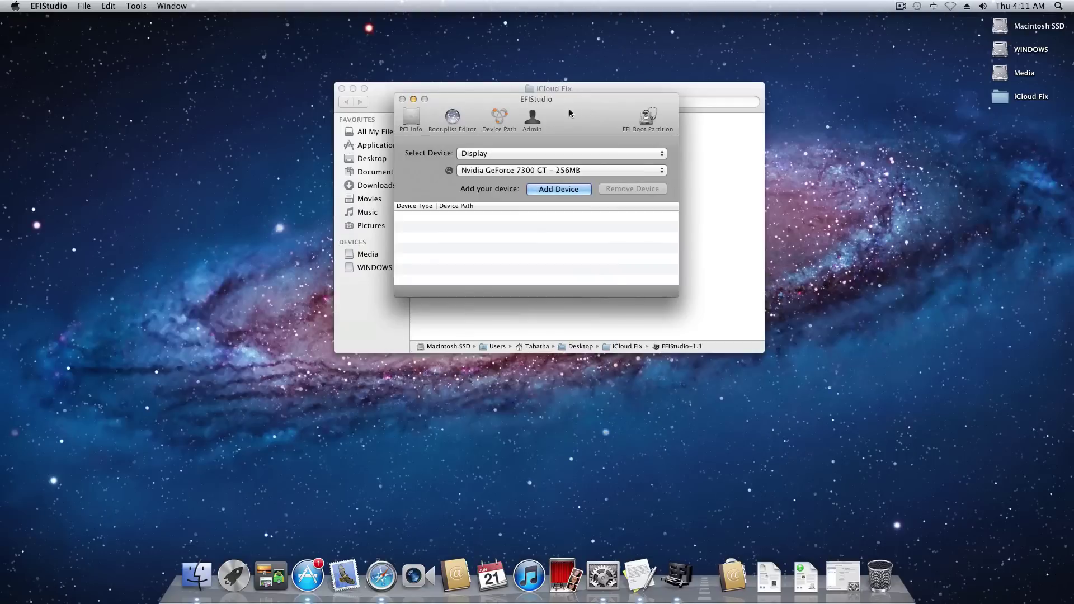
Add an Ethernet device in EFIStudio to generate its plist XML and hex string.
{"action": "left_click", "coordinate": [499, 151]}
{"action": "left_click", "coordinate": [502, 163]}
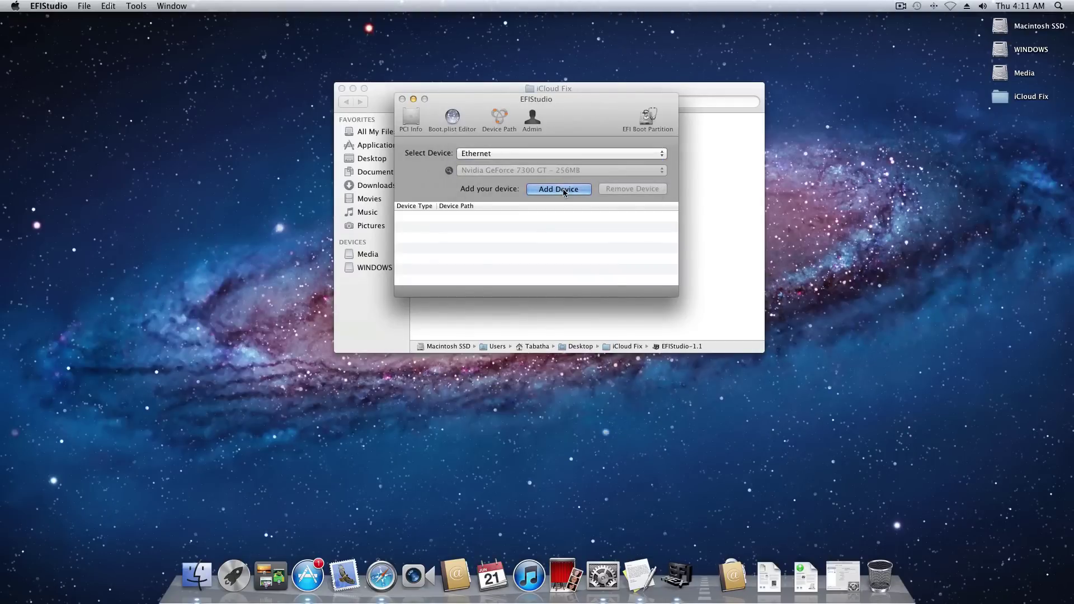
{"action": "left_click", "coordinate": [561, 189]}
{"action": "left_click_drag", "start_coordinate": [528, 18], "coordinate": [213, 20]}
{"action": "left_click", "coordinate": [668, 44]}
Open the Tutorial notes, select the step 4 device-properties text, and open Macintosh SSD.
{"action": "key", "text": "super+Tab"}
{"action": "left_click_drag", "start_coordinate": [265, 87], "coordinate": [620, 93]}
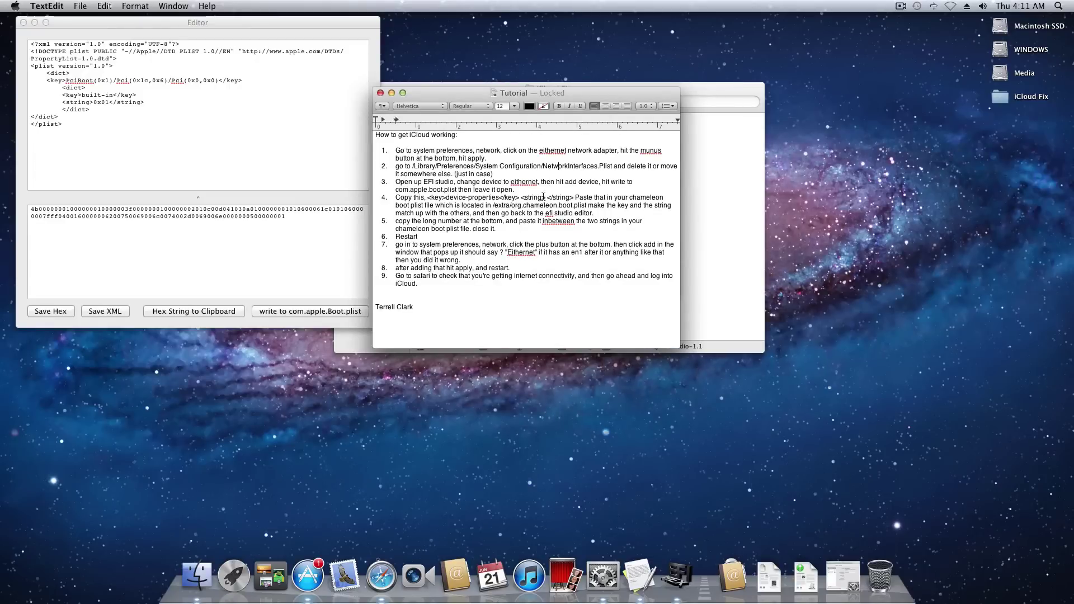
{"action": "left_click_drag", "start_coordinate": [573, 197], "coordinate": [426, 196]}
{"action": "key", "text": "super+c"}
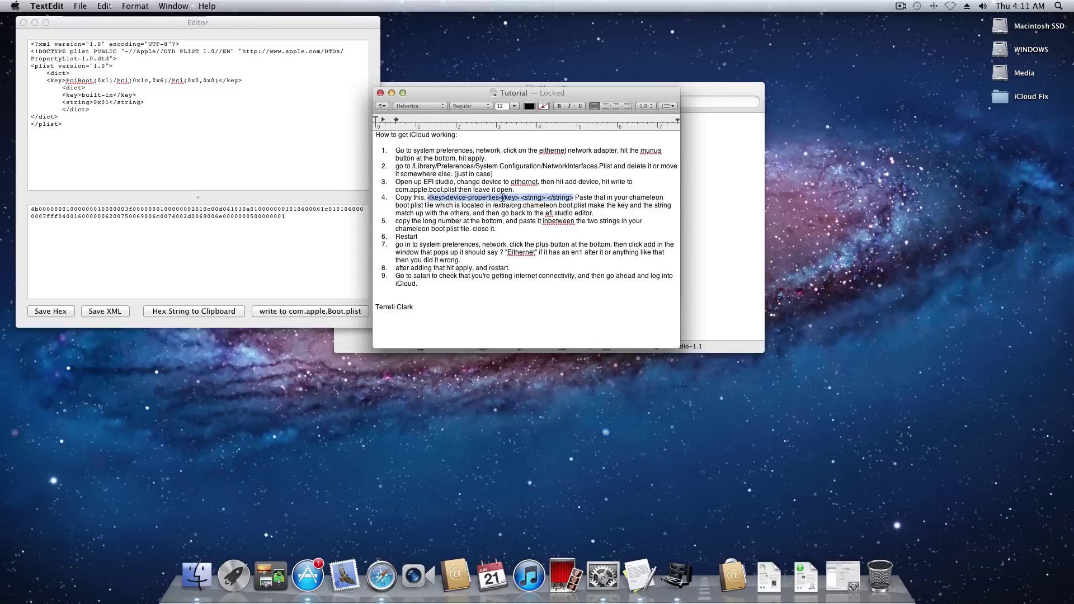
{"action": "double_click", "coordinate": [1027, 23]}
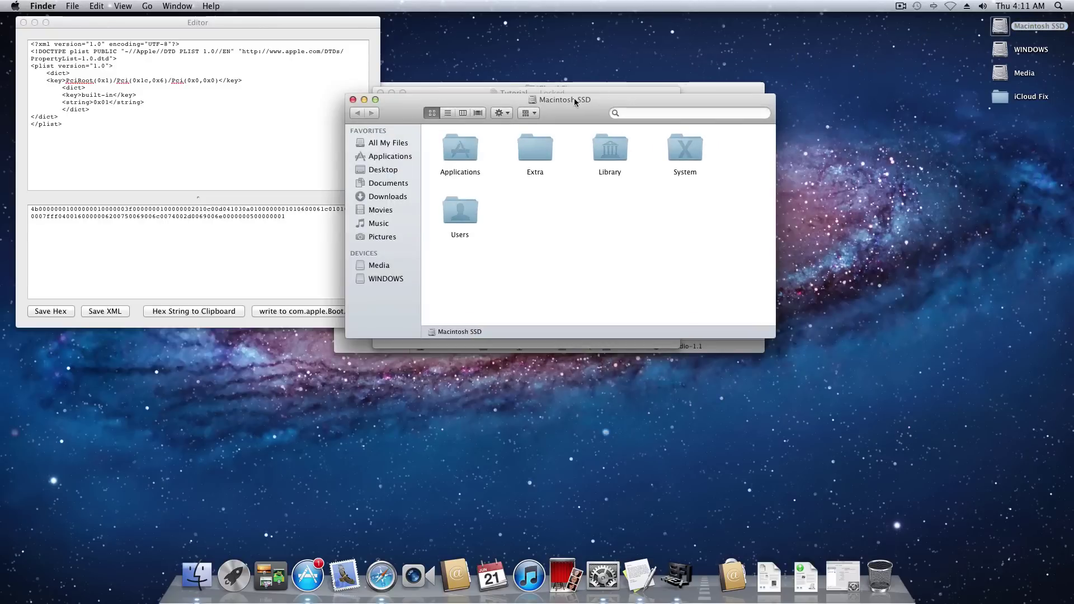
Open org.chameleon.Boot.plist from the Extra folder on Macintosh SSD.
{"action": "left_click_drag", "start_coordinate": [568, 98], "coordinate": [469, 96]}
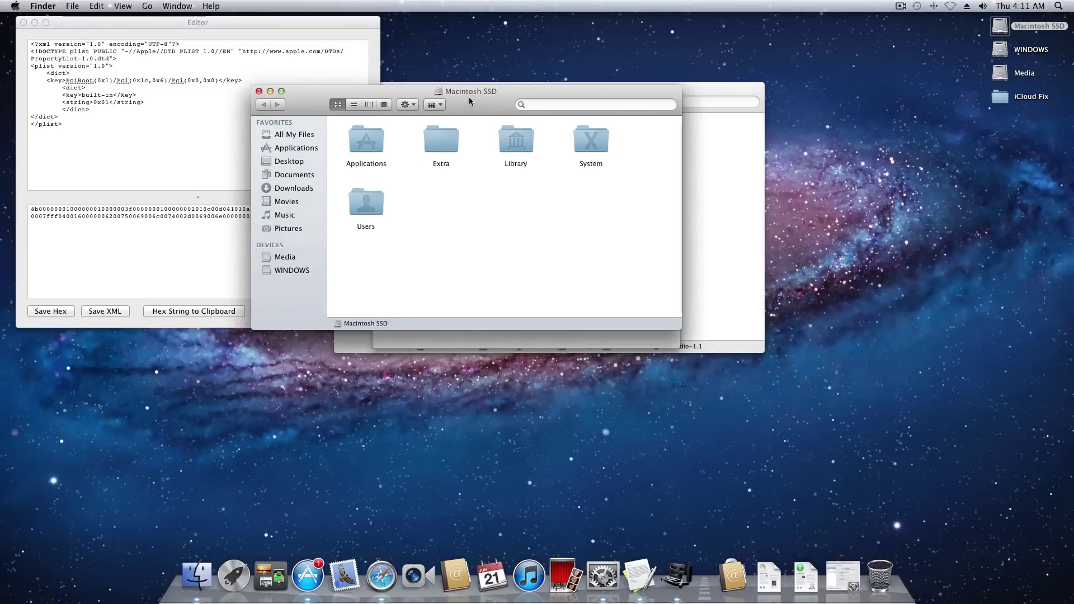
{"action": "double_click", "coordinate": [448, 132]}
{"action": "double_click", "coordinate": [441, 133]}
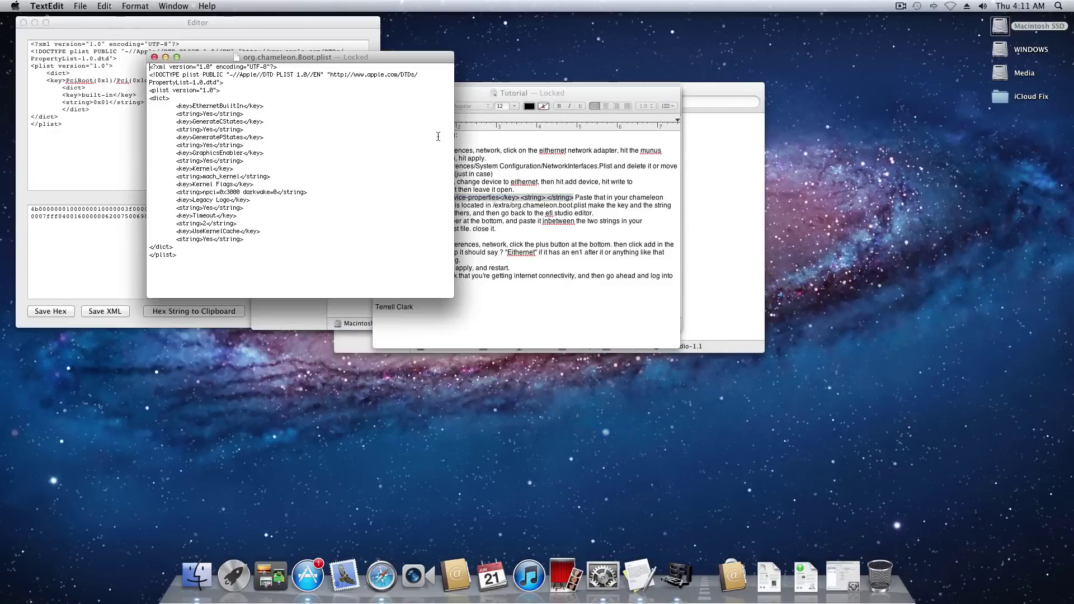
{"action": "left_click_drag", "start_coordinate": [391, 57], "coordinate": [644, 63]}
Unlock the plist and insert an indented device-properties key with empty string tags.
{"action": "left_click", "coordinate": [591, 161]}
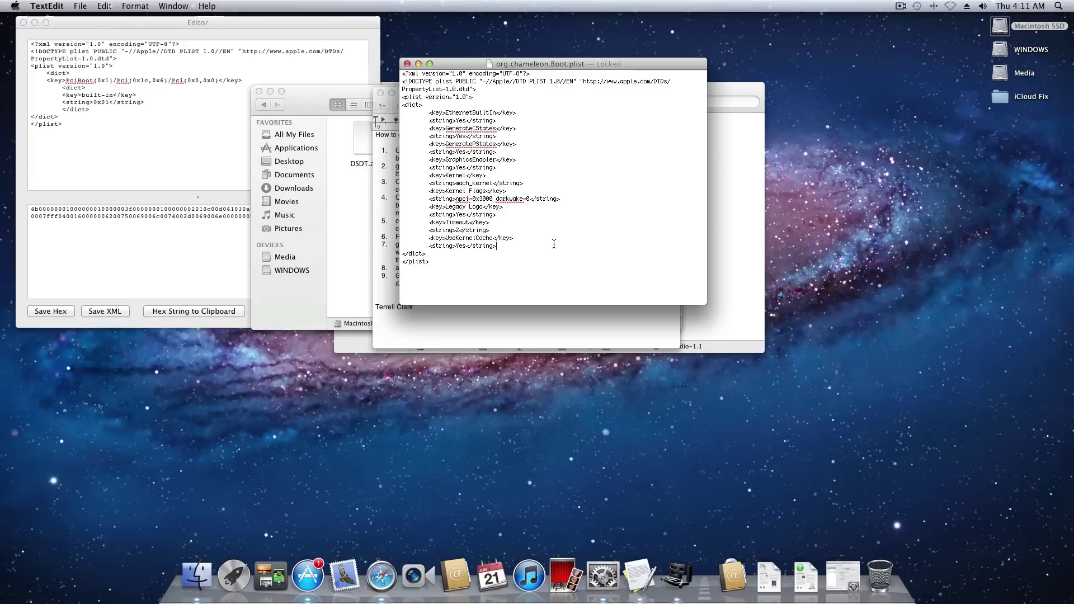
{"action": "key", "text": "Return"}
{"action": "left_click", "coordinate": [513, 144]}
{"action": "key", "text": "super+v"}
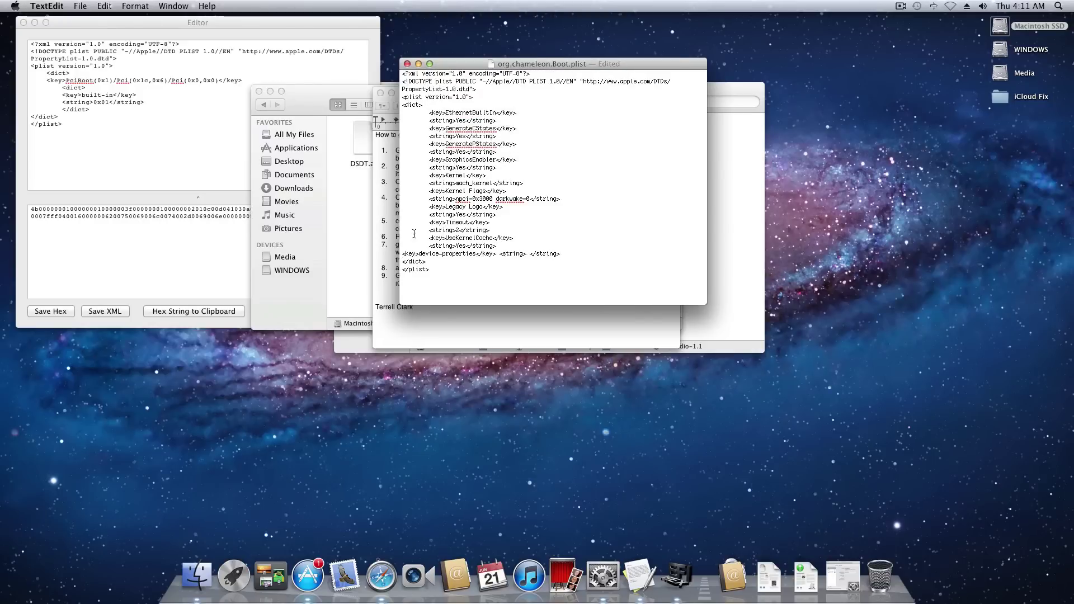
{"action": "left_click", "coordinate": [407, 252]}
{"action": "key", "text": "Tab"}
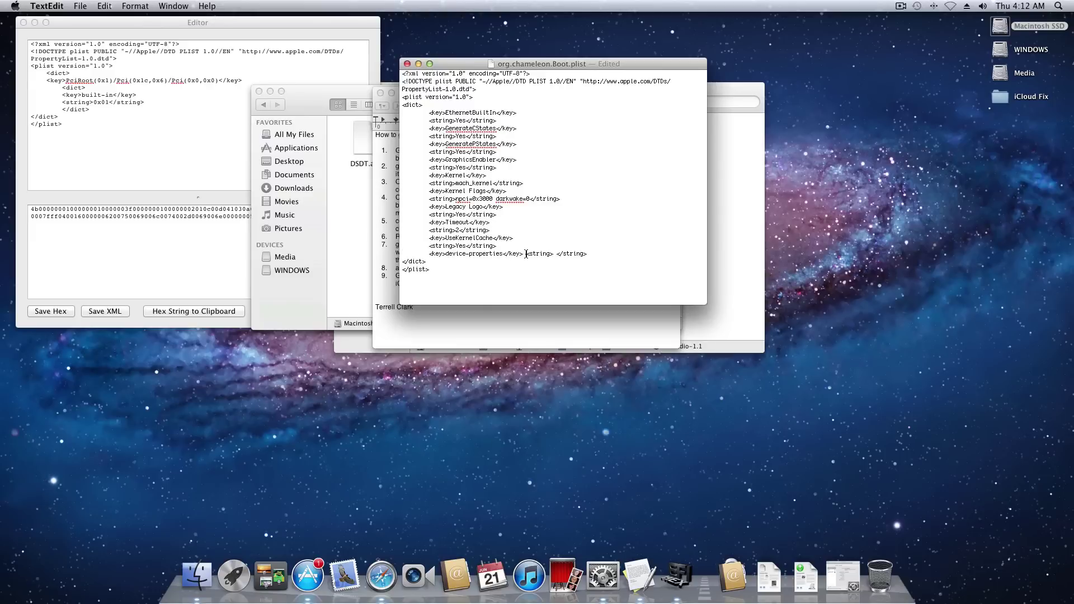
{"action": "left_click", "coordinate": [524, 253]}
{"action": "key", "text": "Return"}
{"action": "key", "text": "Tab"}
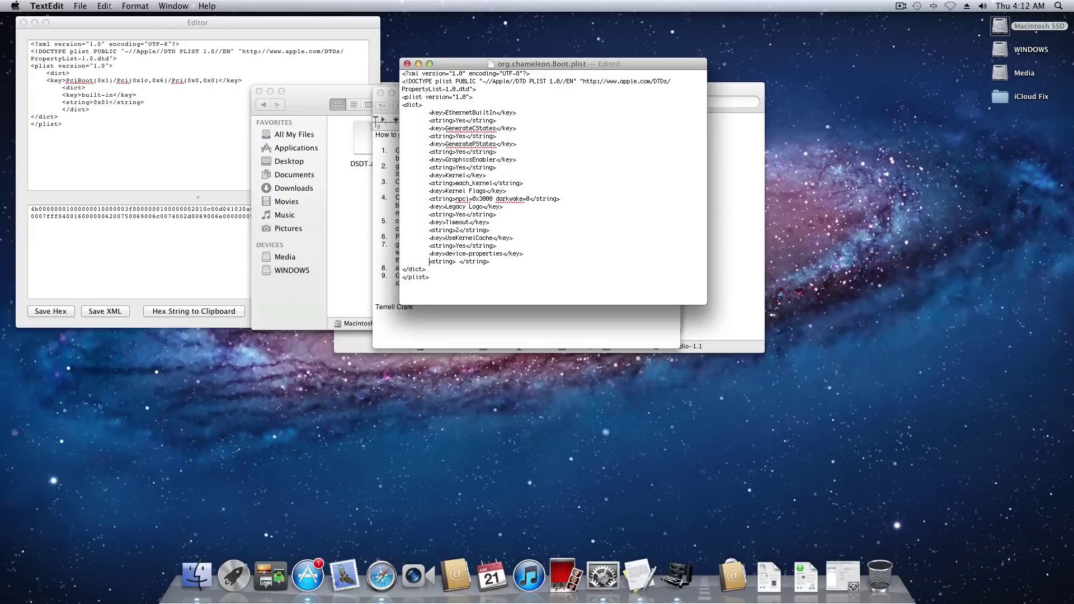
{"action": "left_click", "coordinate": [460, 262]}
{"action": "key", "text": "BackSpace"}
Paste EFIStudio's hex string between the string tags, then save and close the plist.
{"action": "left_click_drag", "start_coordinate": [465, 65], "coordinate": [586, 59]}
{"action": "left_click", "coordinate": [242, 183]}
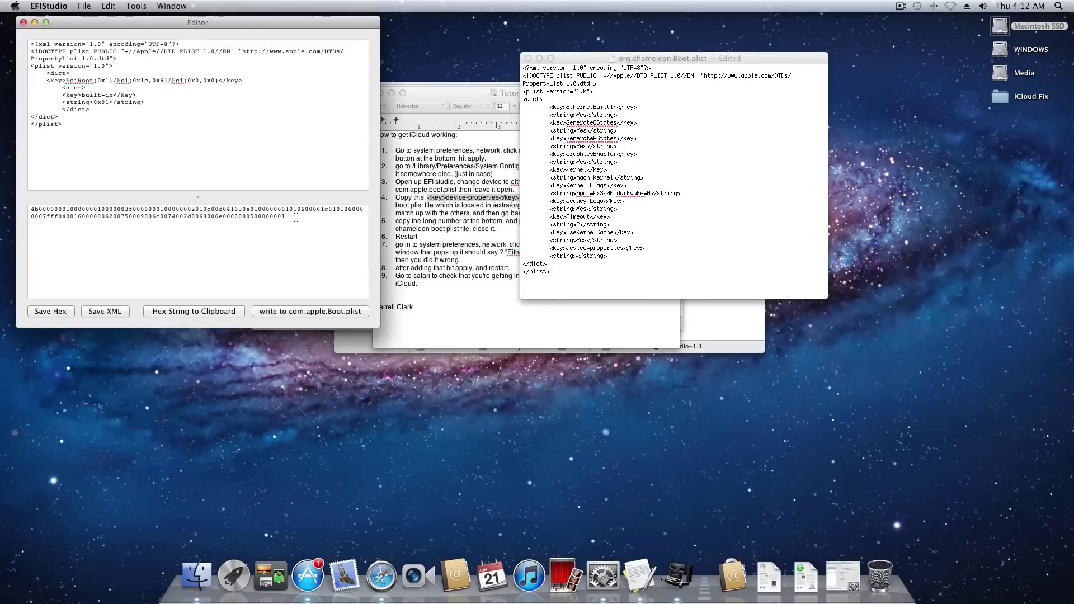
{"action": "left_click_drag", "start_coordinate": [292, 218], "coordinate": [29, 210]}
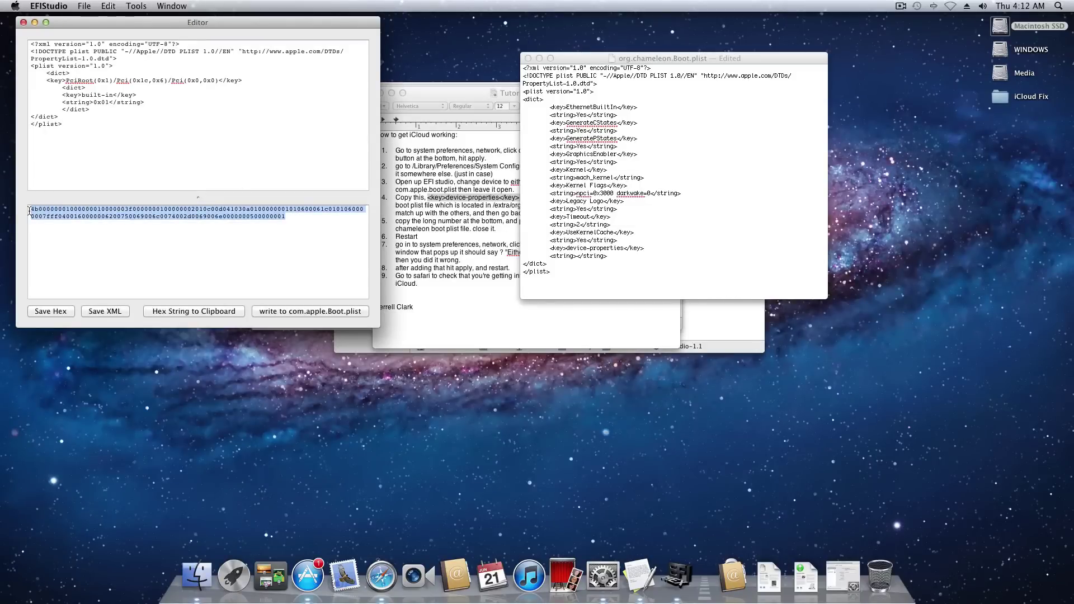
{"action": "key", "text": "super+c"}
{"action": "key", "text": "super+Tab"}
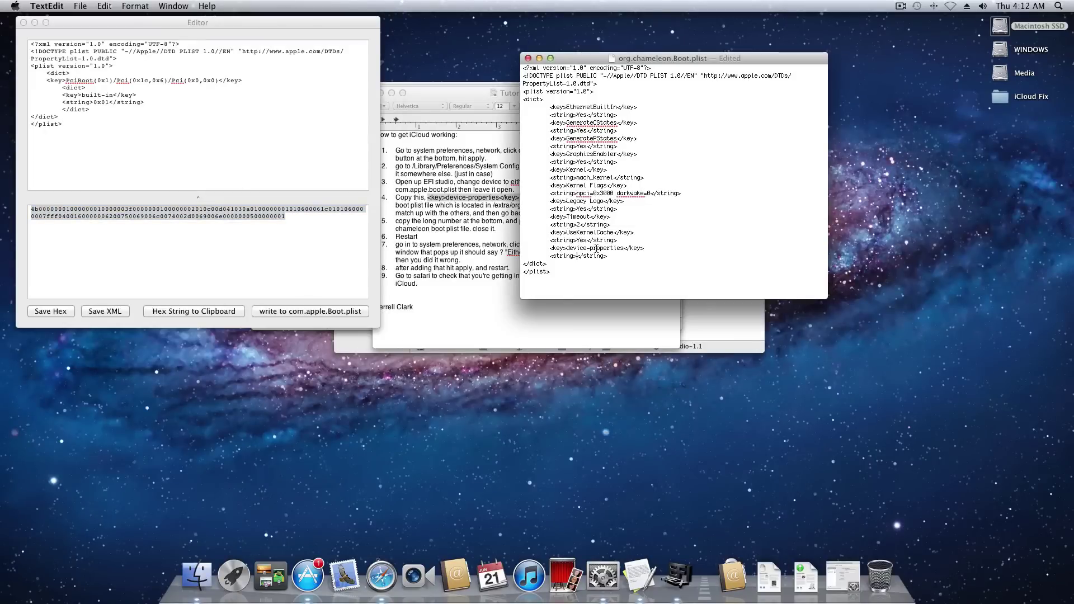
{"action": "left_click", "coordinate": [578, 255]}
{"action": "key", "text": "super+v"}
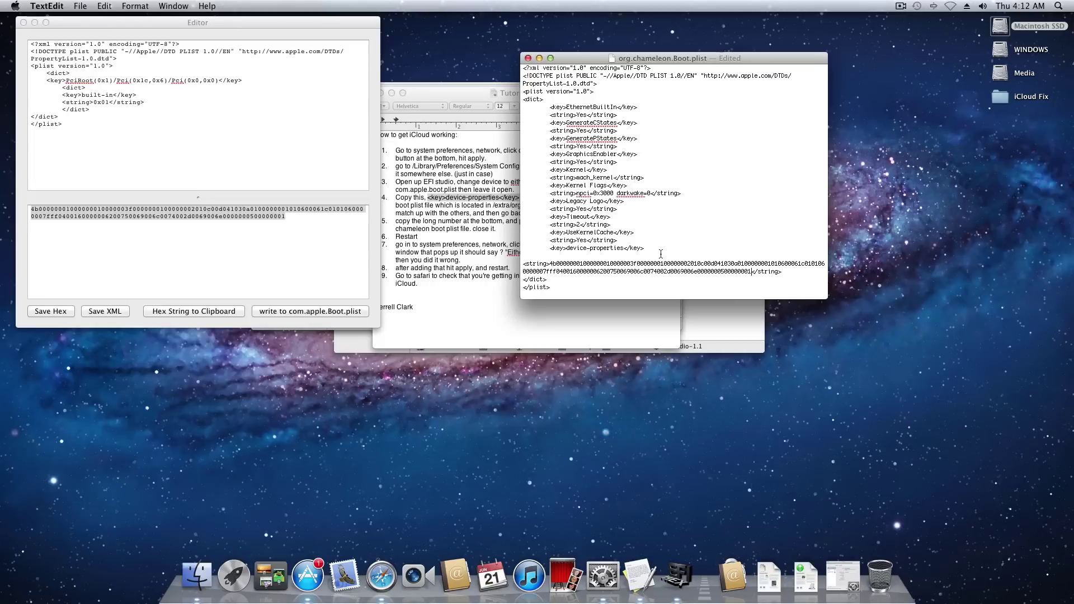
{"action": "key", "text": "super+s"}
{"action": "left_click", "coordinate": [527, 58]}
{"action": "left_click_drag", "start_coordinate": [354, 22], "coordinate": [567, 43]}
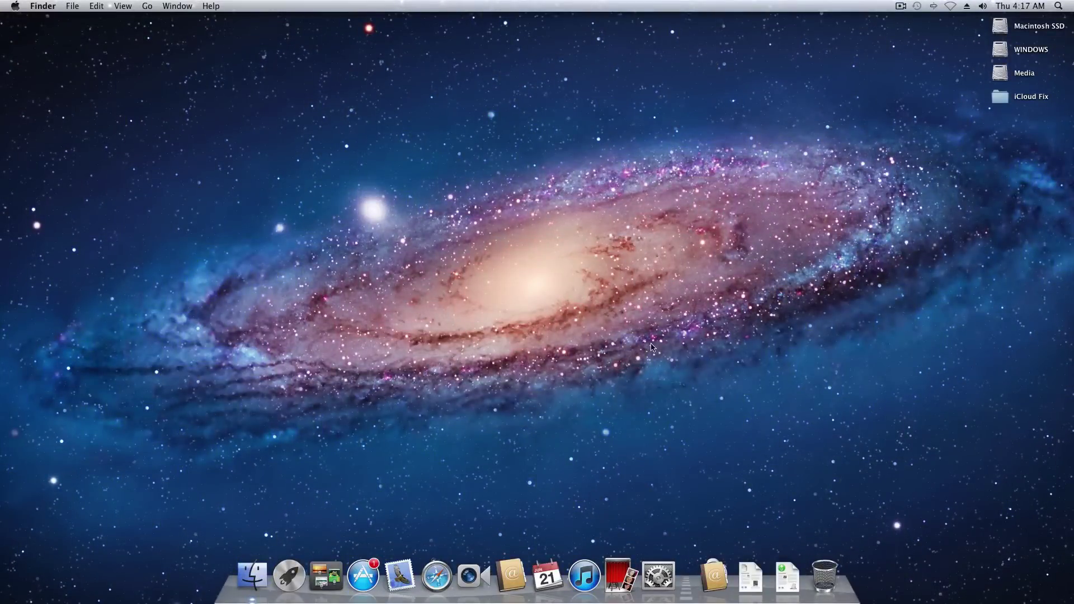
Create an Ethernet service in Network preferences, apply it, and return to Show All.
{"action": "left_click", "coordinate": [658, 576]}
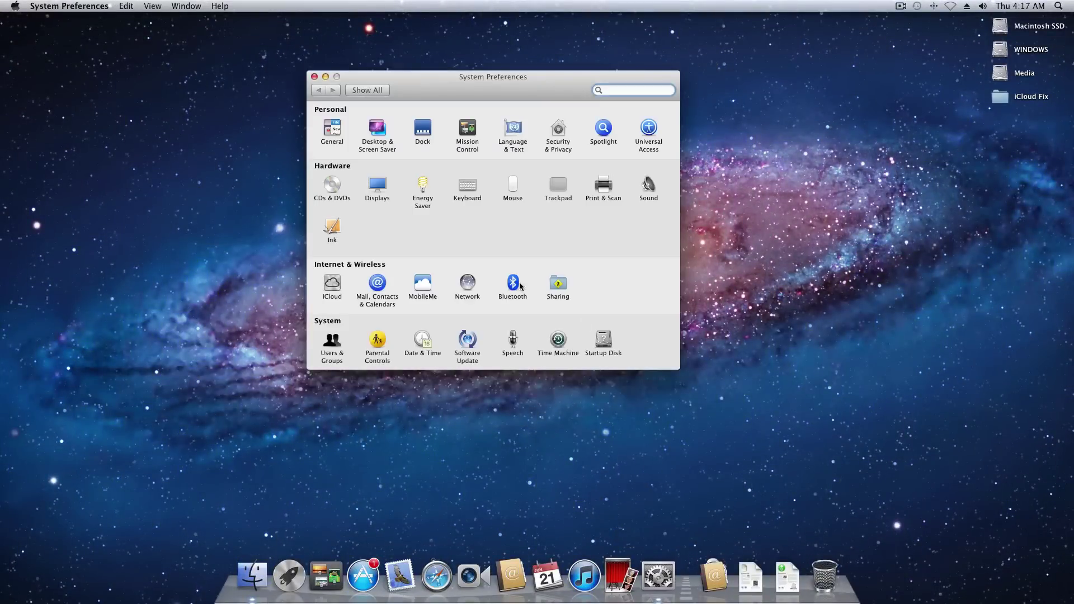
{"action": "left_click", "coordinate": [464, 281]}
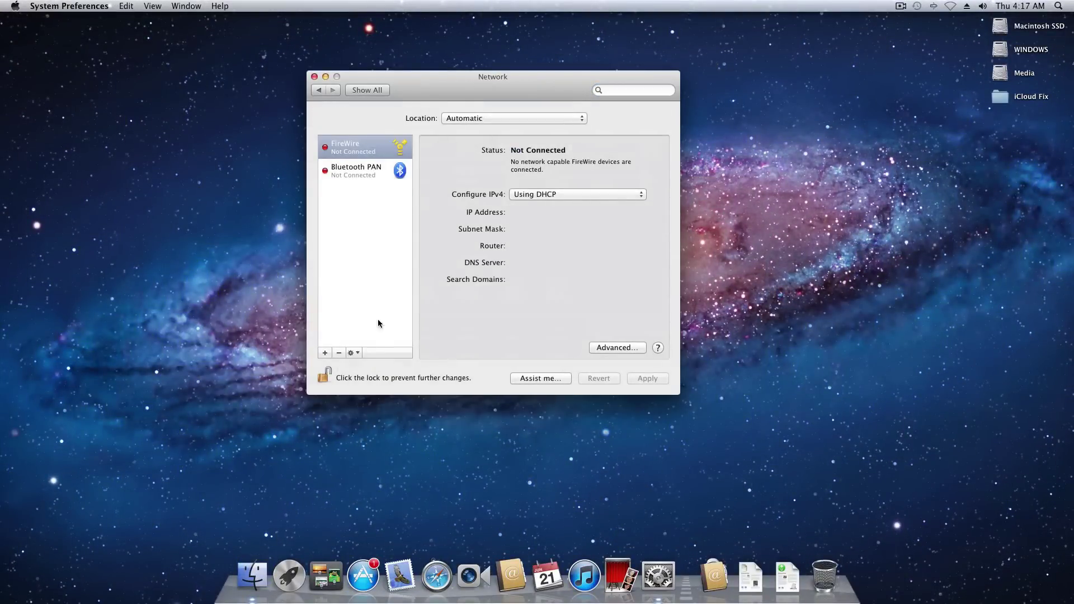
{"action": "left_click", "coordinate": [324, 353]}
{"action": "left_click", "coordinate": [514, 134]}
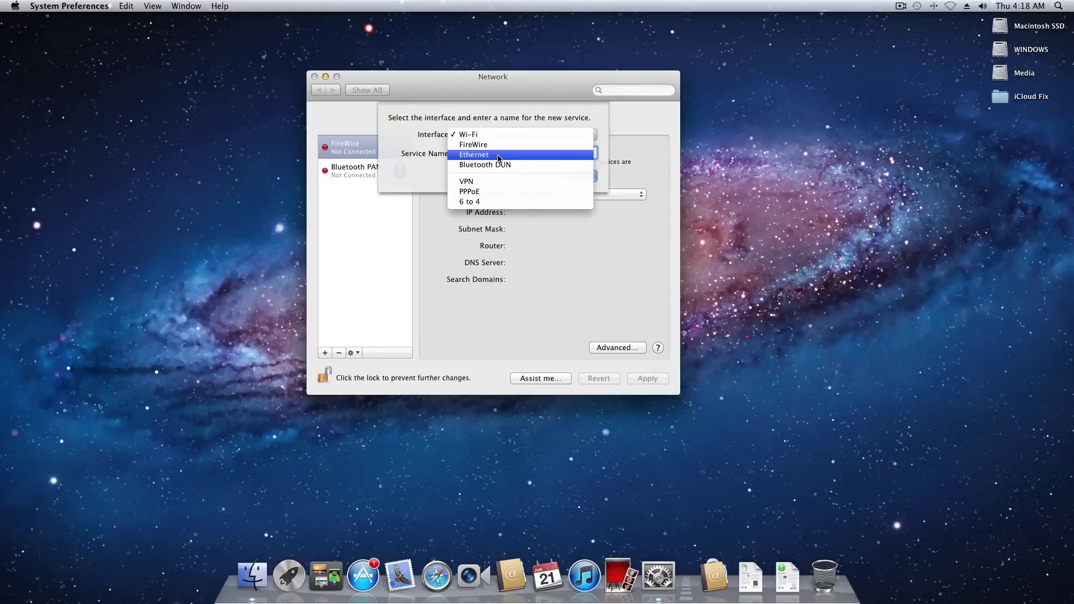
{"action": "left_click", "coordinate": [469, 159]}
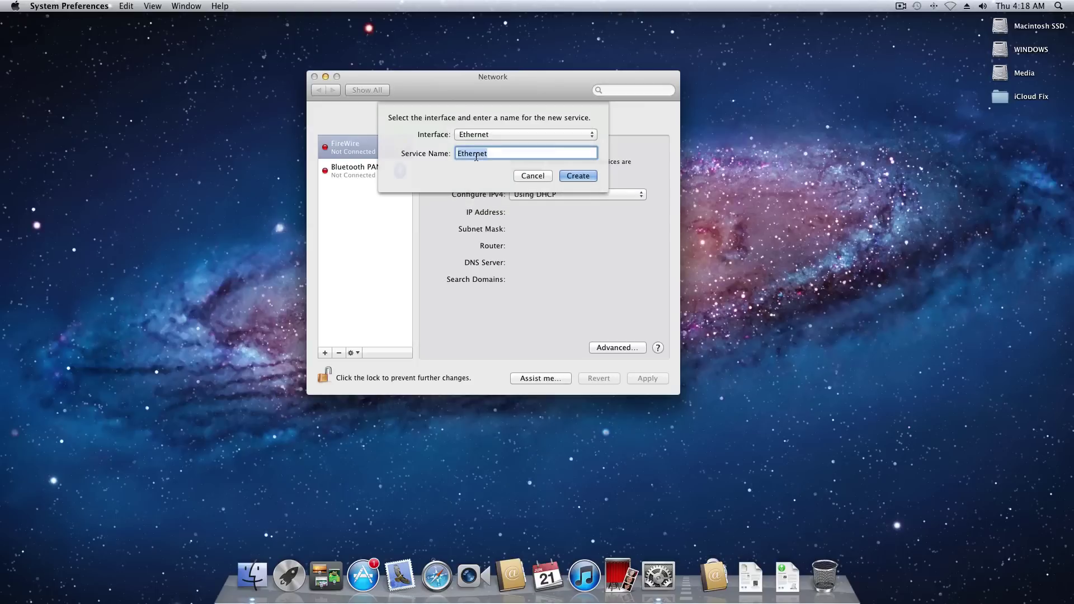
{"action": "left_click", "coordinate": [578, 175]}
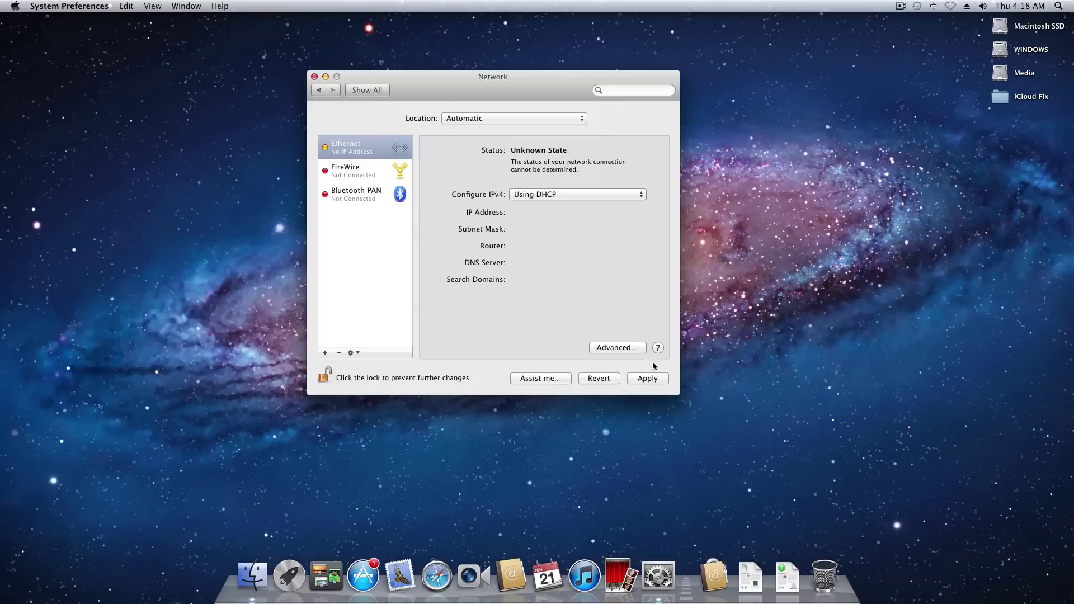
{"action": "left_click", "coordinate": [651, 378]}
{"action": "left_click", "coordinate": [367, 91]}
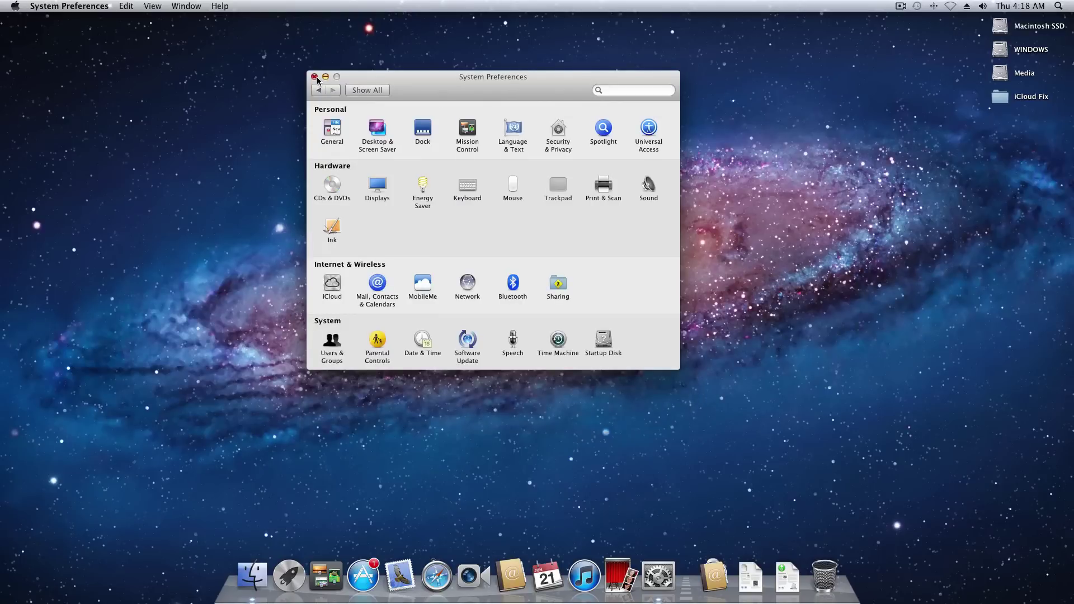
Reopen System Preferences and sign in to iCloud with the Apple ID email and password.
{"action": "left_click", "coordinate": [314, 78]}
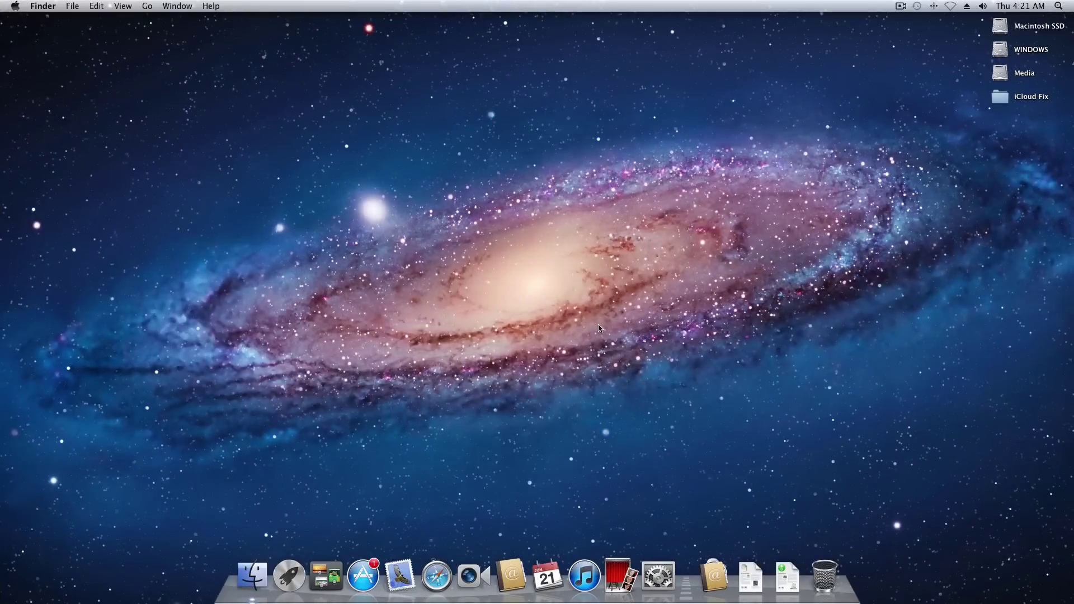
{"action": "left_click", "coordinate": [663, 572]}
{"action": "left_click", "coordinate": [326, 282]}
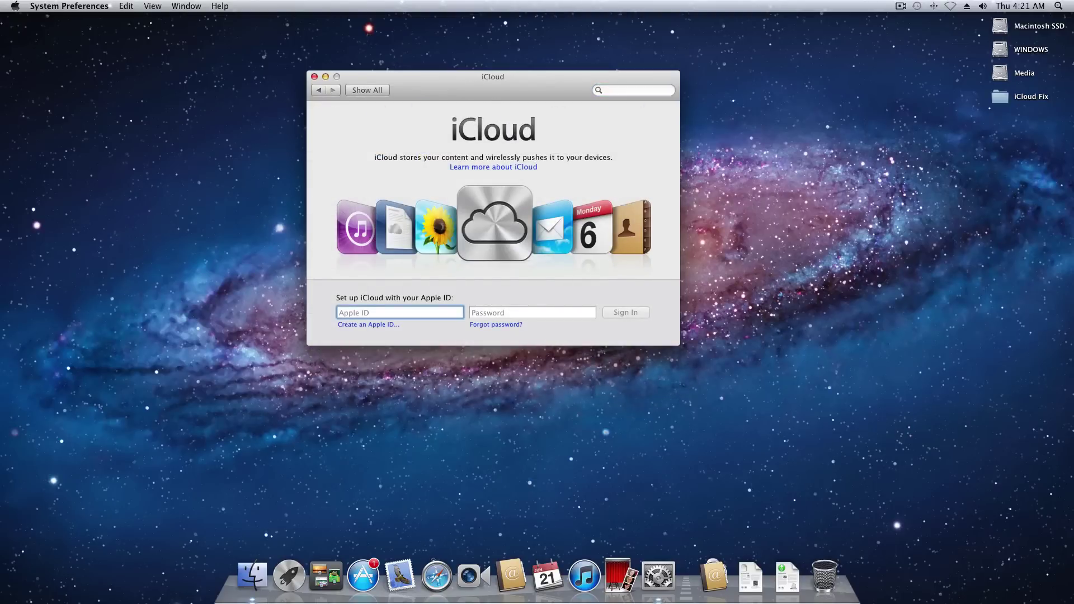
{"action": "key", "text": "Tab"}
{"action": "type", "text": "•••••••••••"}
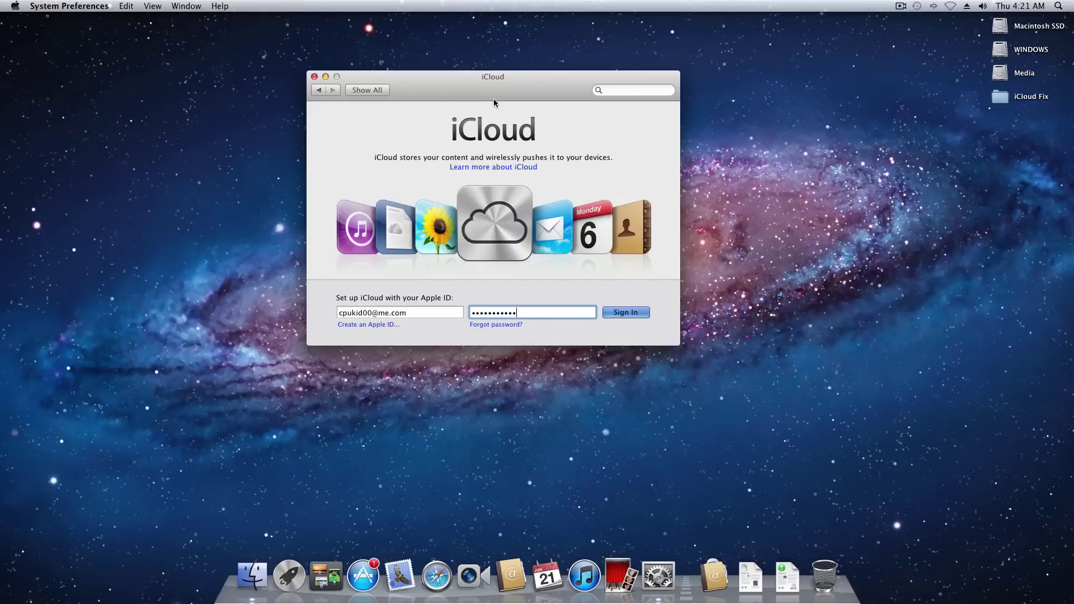
{"action": "key", "text": "Return"}
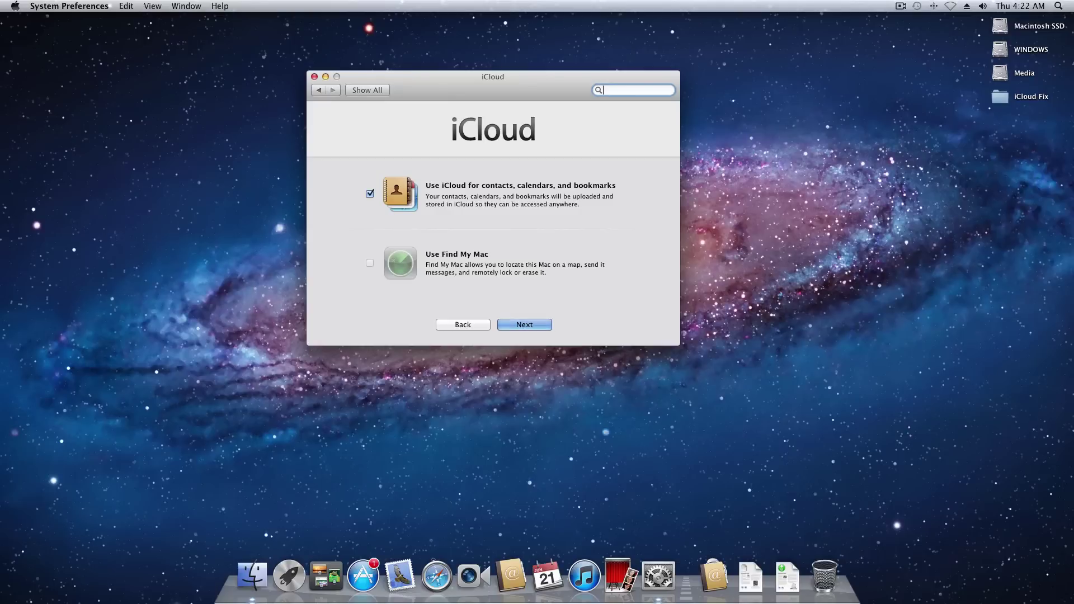
Open the App Store's Purchases page and start signing in.
{"action": "left_click", "coordinate": [363, 576]}
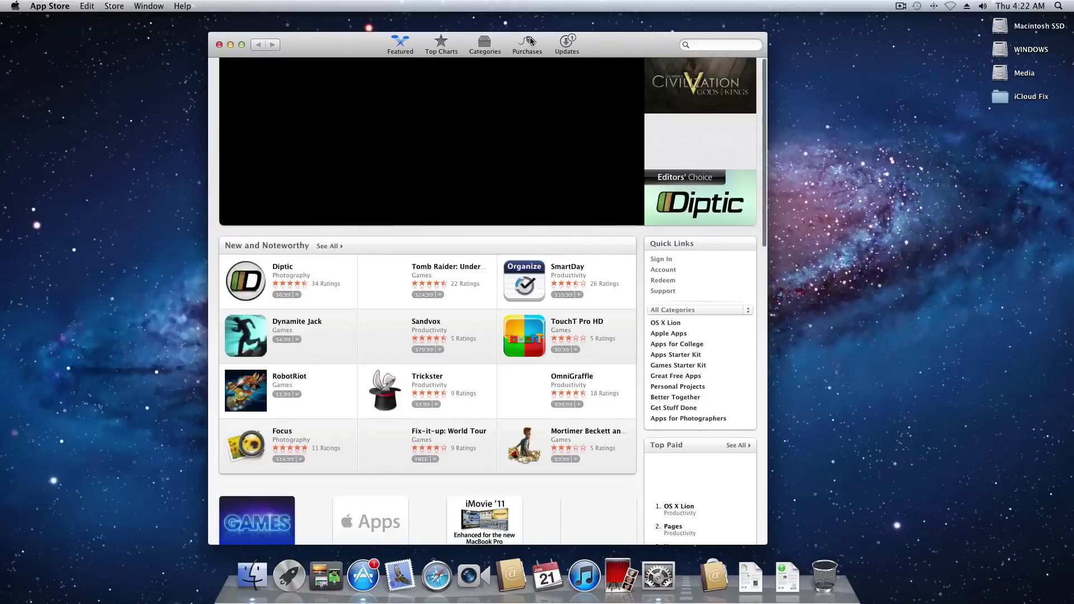
{"action": "left_click", "coordinate": [529, 39]}
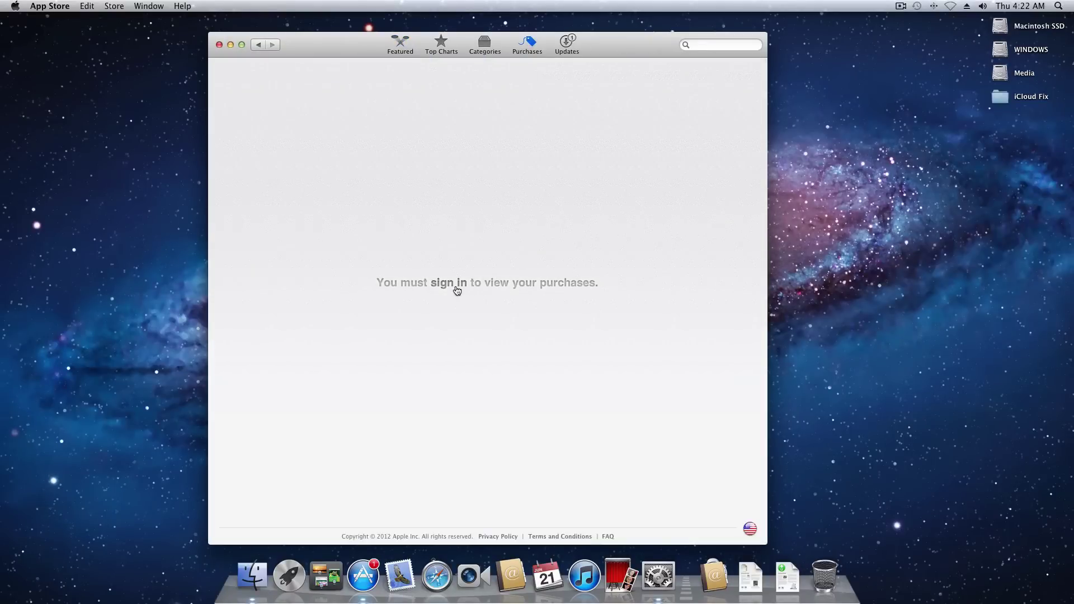
{"action": "left_click", "coordinate": [455, 286]}
Sign in with the Apple ID e-mail and password, then hide the App Store.
{"action": "key", "text": "Tab"}
{"action": "type", "text": "***********"}
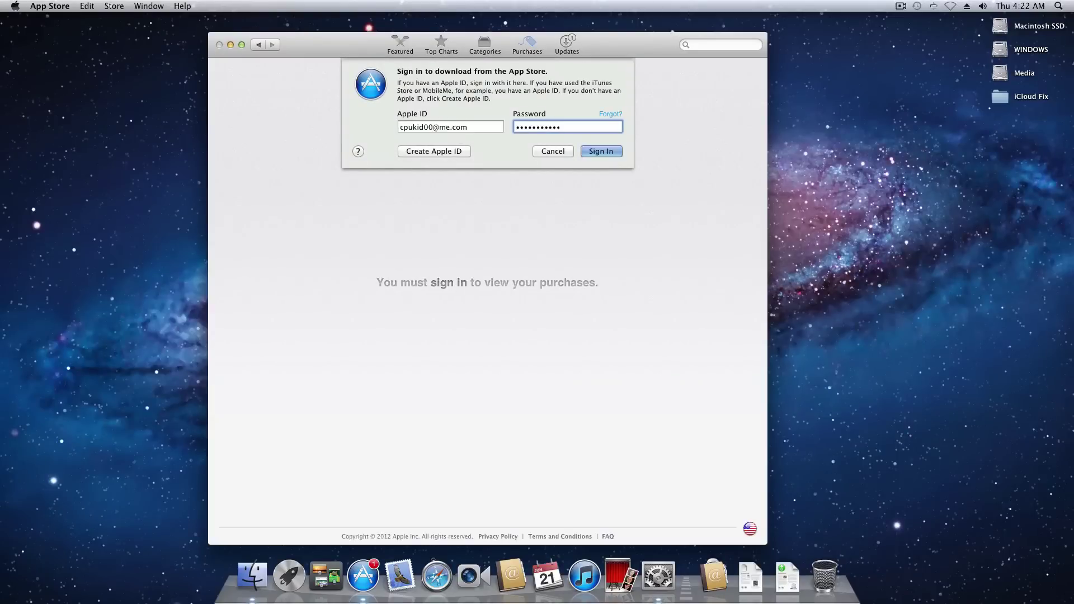
{"action": "key", "text": "Return"}
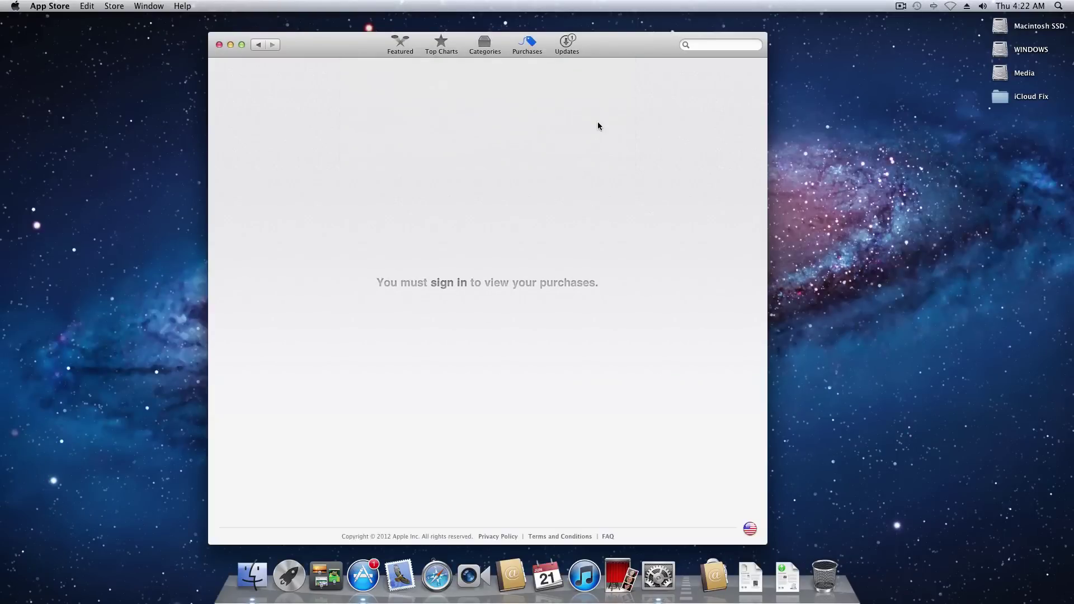
{"action": "left_click_drag", "start_coordinate": [631, 45], "coordinate": [0, 45]}
{"action": "key", "text": "super+h"}
Return System Preferences to the Show All overview, reposition it, and close the window.
{"action": "left_click", "coordinate": [545, 91]}
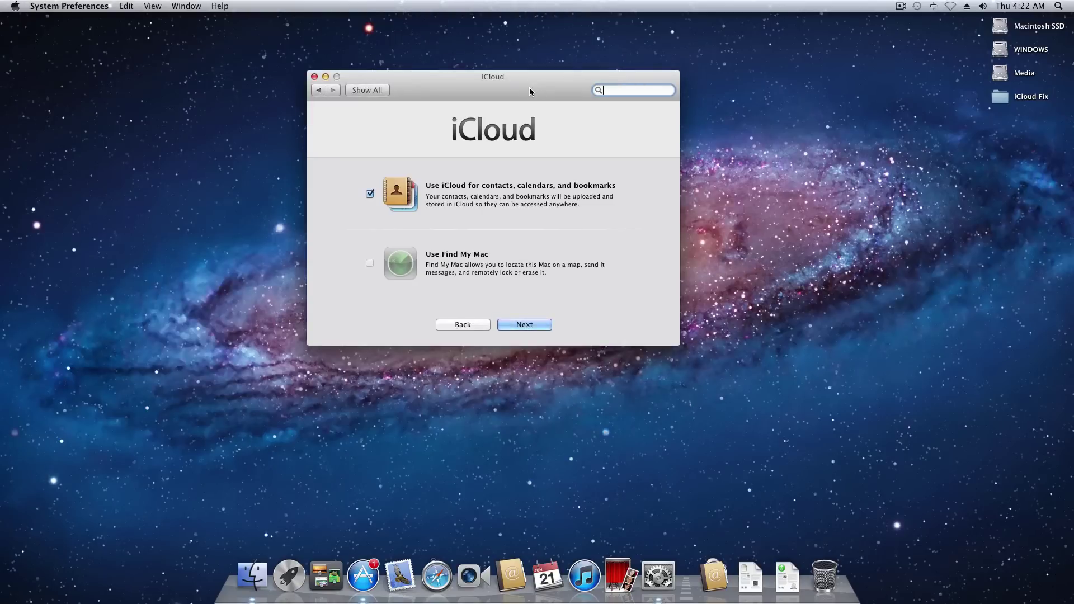
{"action": "left_click", "coordinate": [385, 89]}
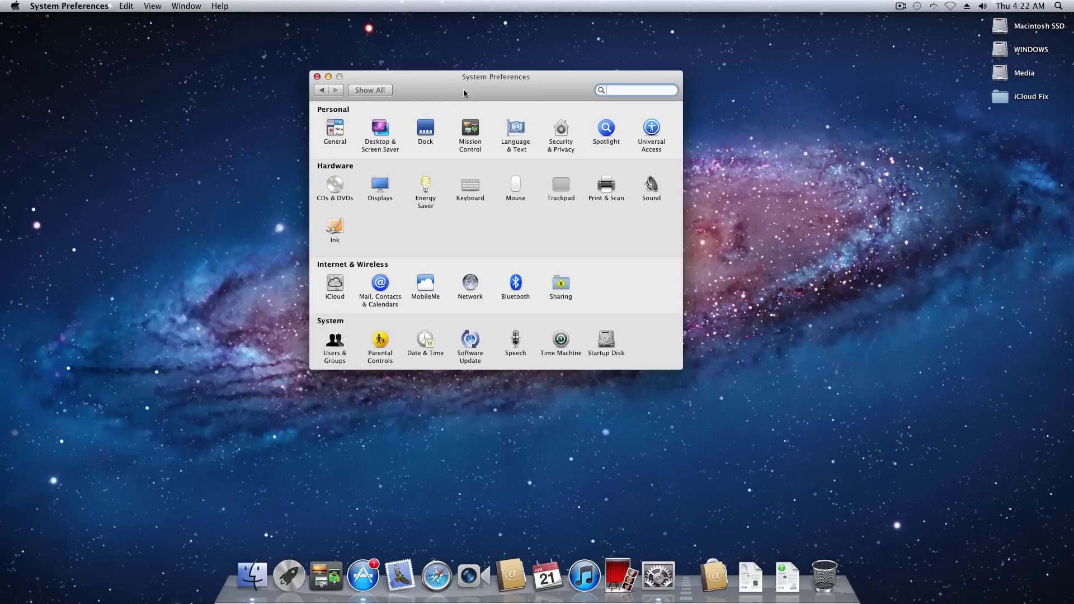
{"action": "left_click_drag", "start_coordinate": [464, 93], "coordinate": [520, 150]}
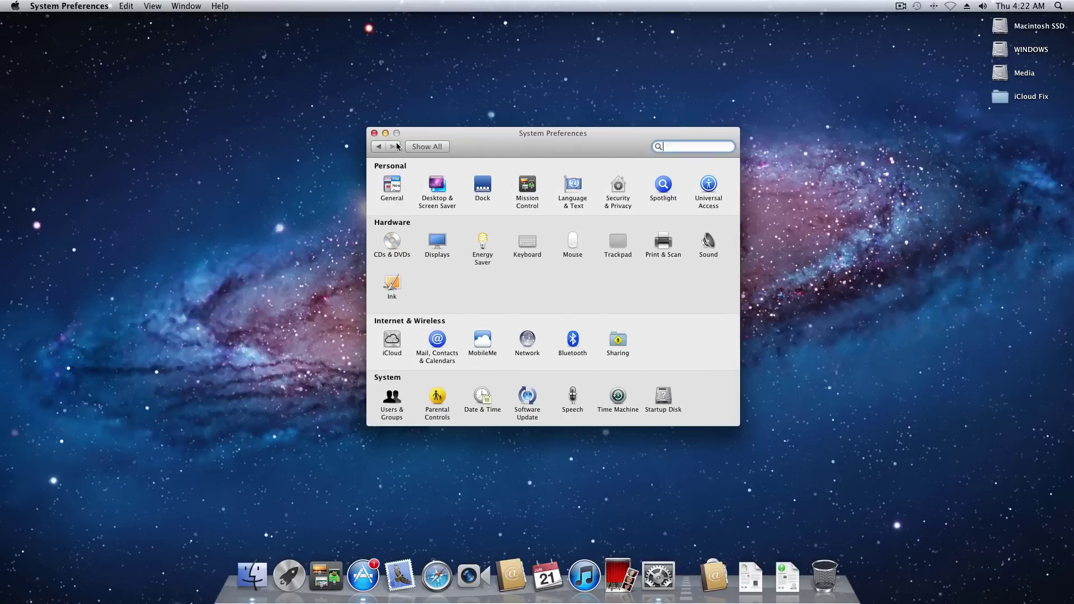
{"action": "left_click", "coordinate": [374, 133]}
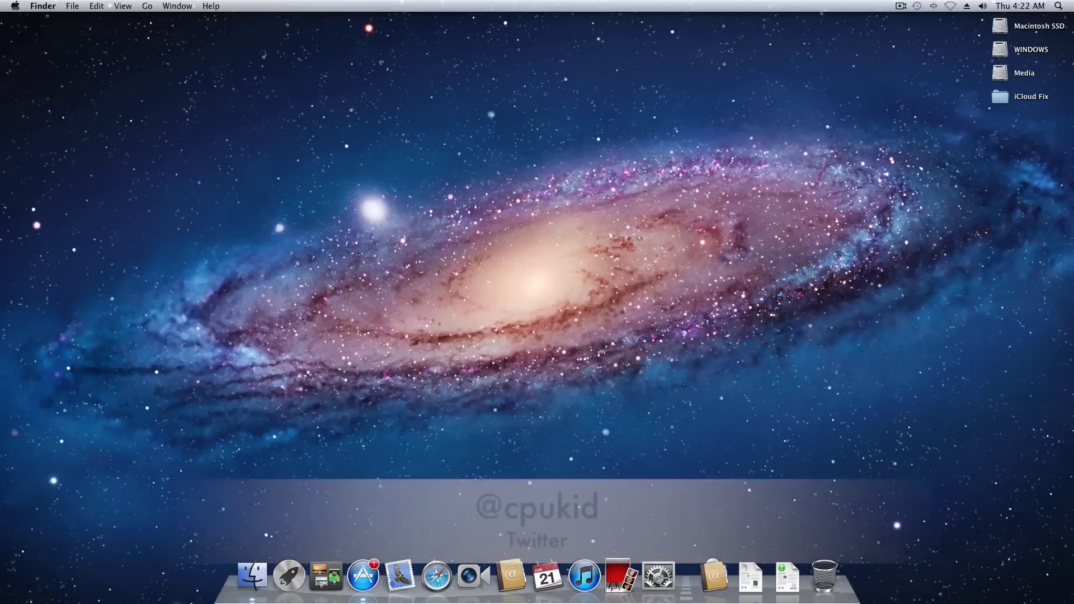